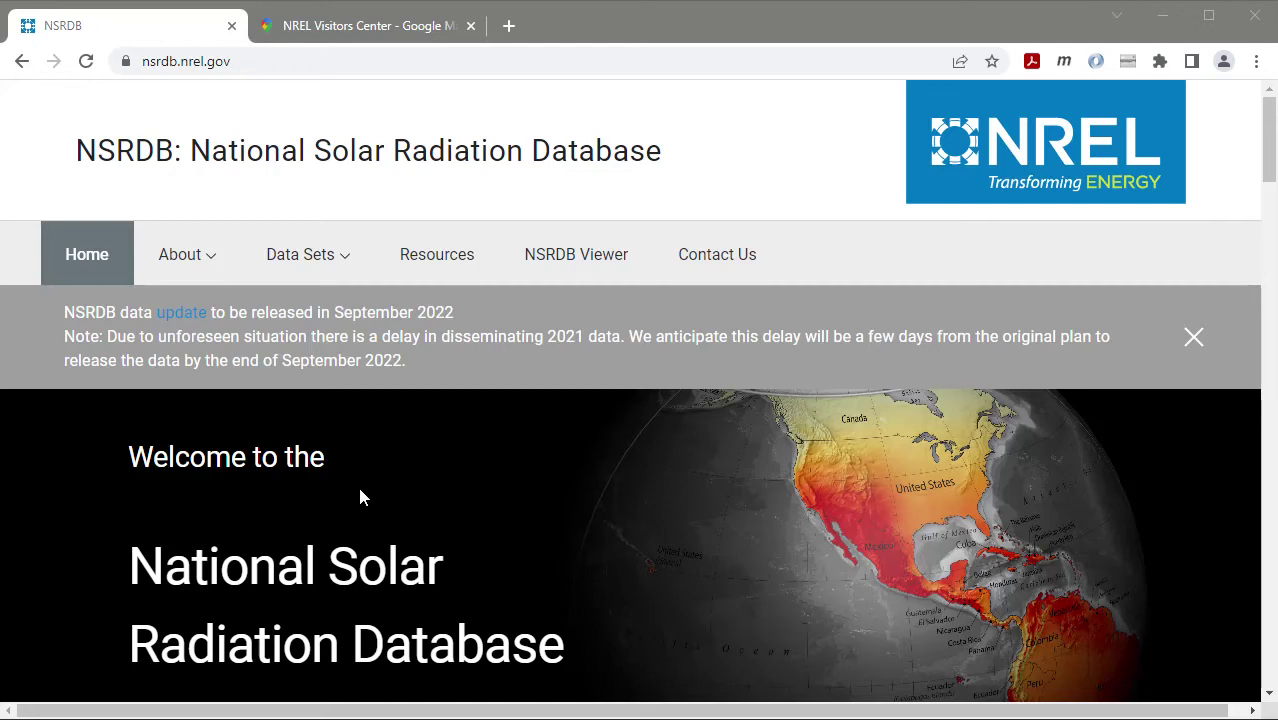
# Go from the NSRDB home page to the NSRDB Viewer's GHI solar radiation map
pyautogui.click(291, 60)
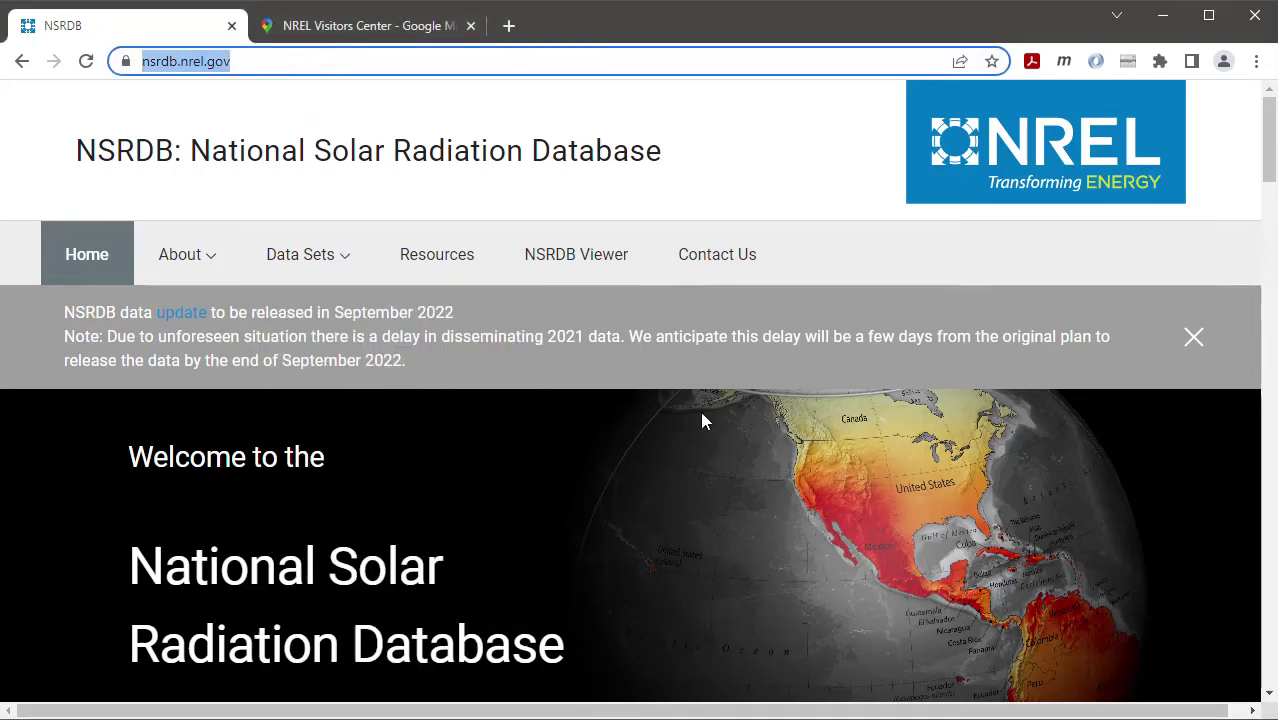
pyautogui.scroll(-2, 626, 454)
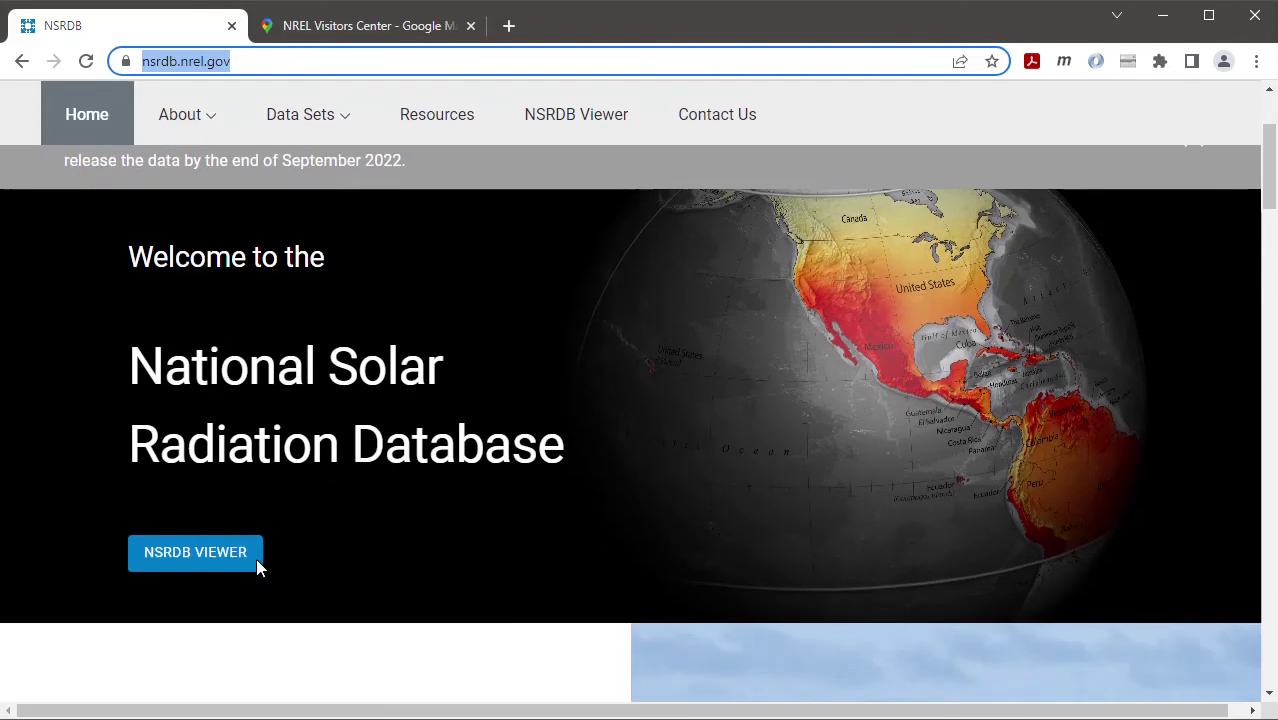
pyautogui.click(196, 562)
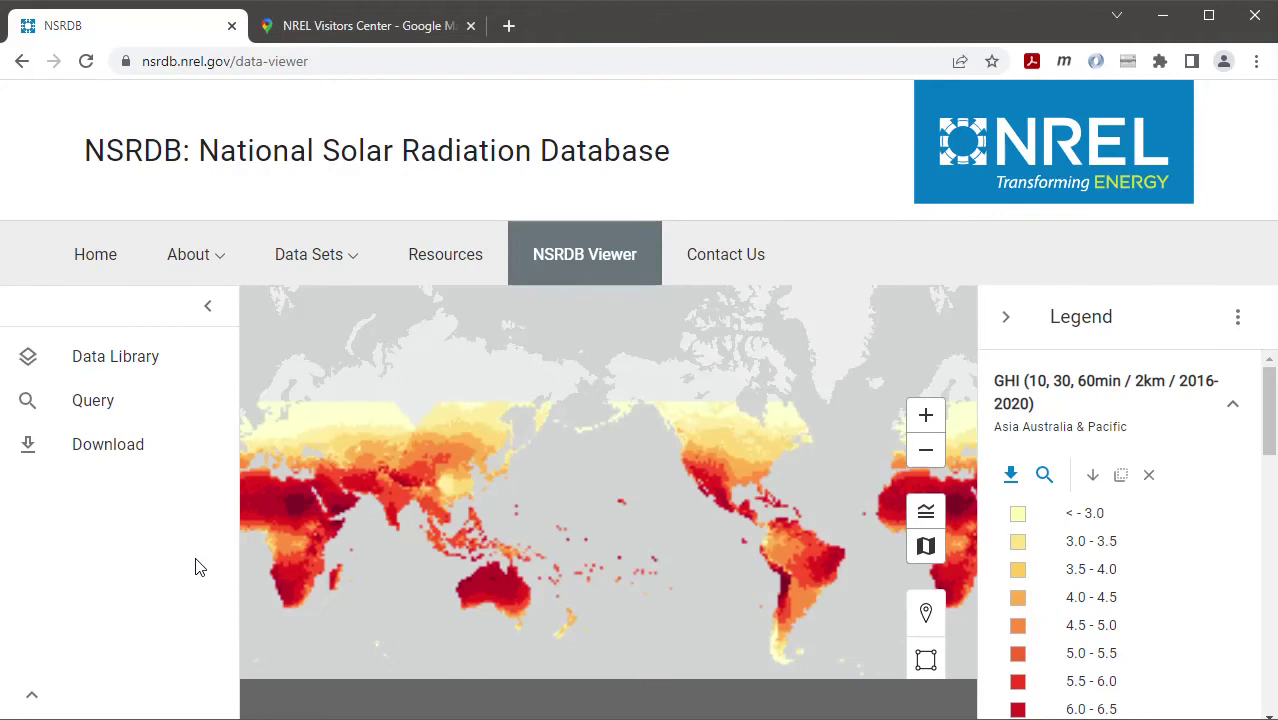
# Open the Data Downloader, enter the contact e-mail address, and get started on the request
pyautogui.click(103, 450)
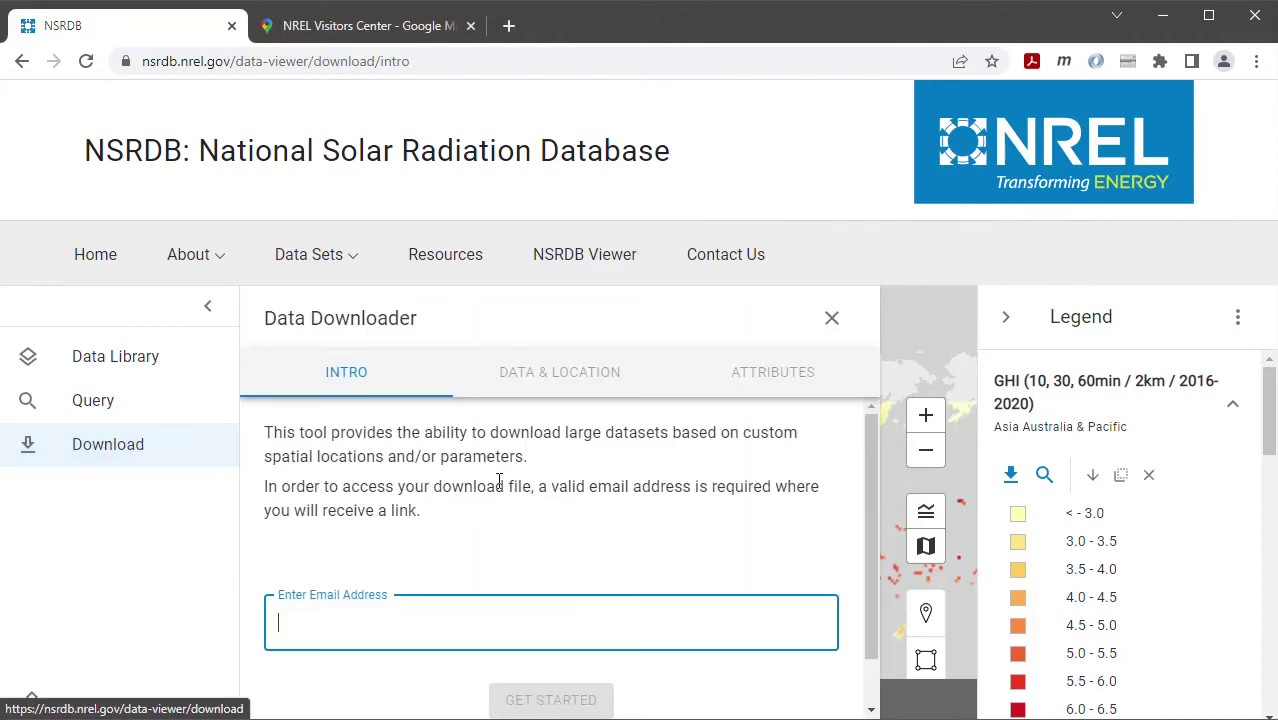
pyautogui.click(362, 617)
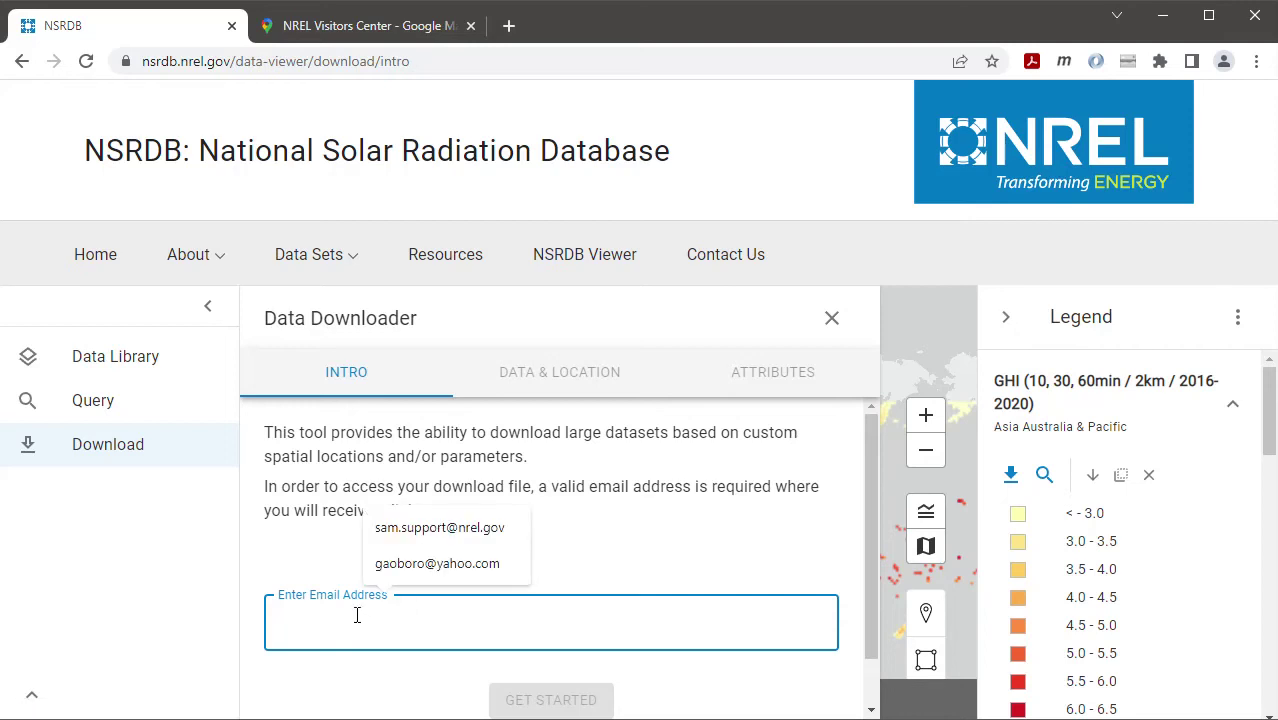
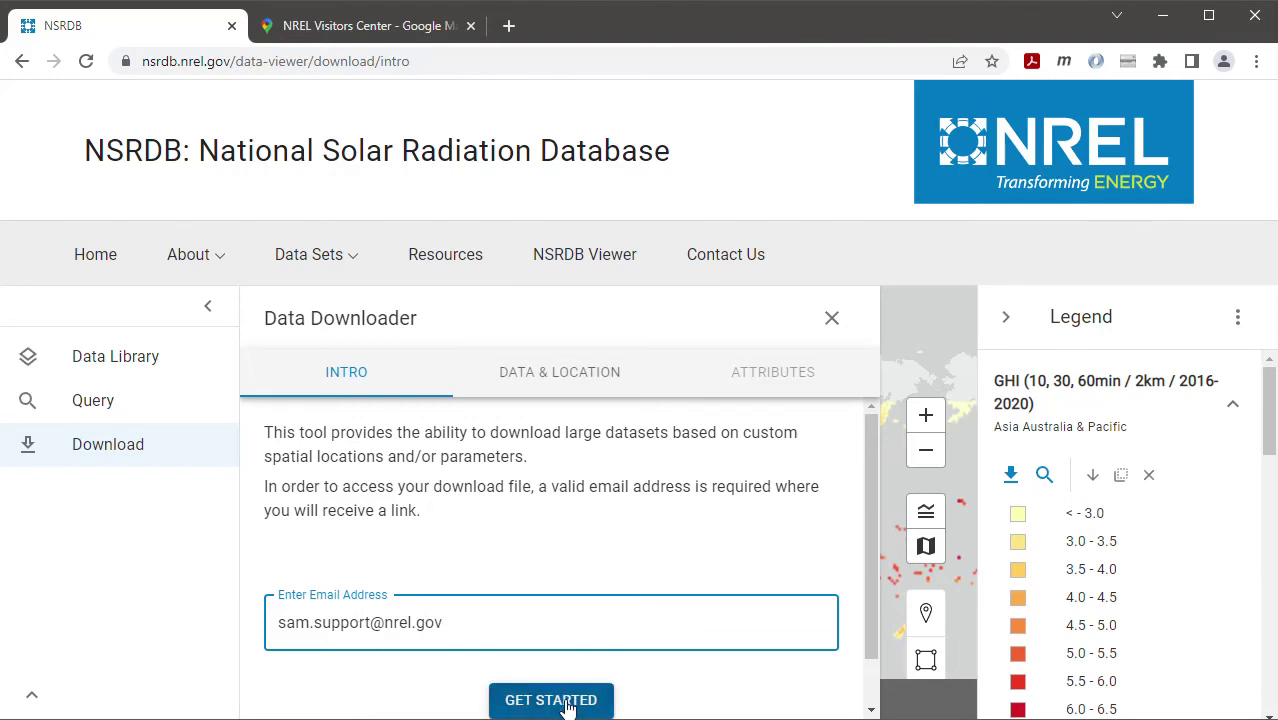
pyautogui.click(563, 701)
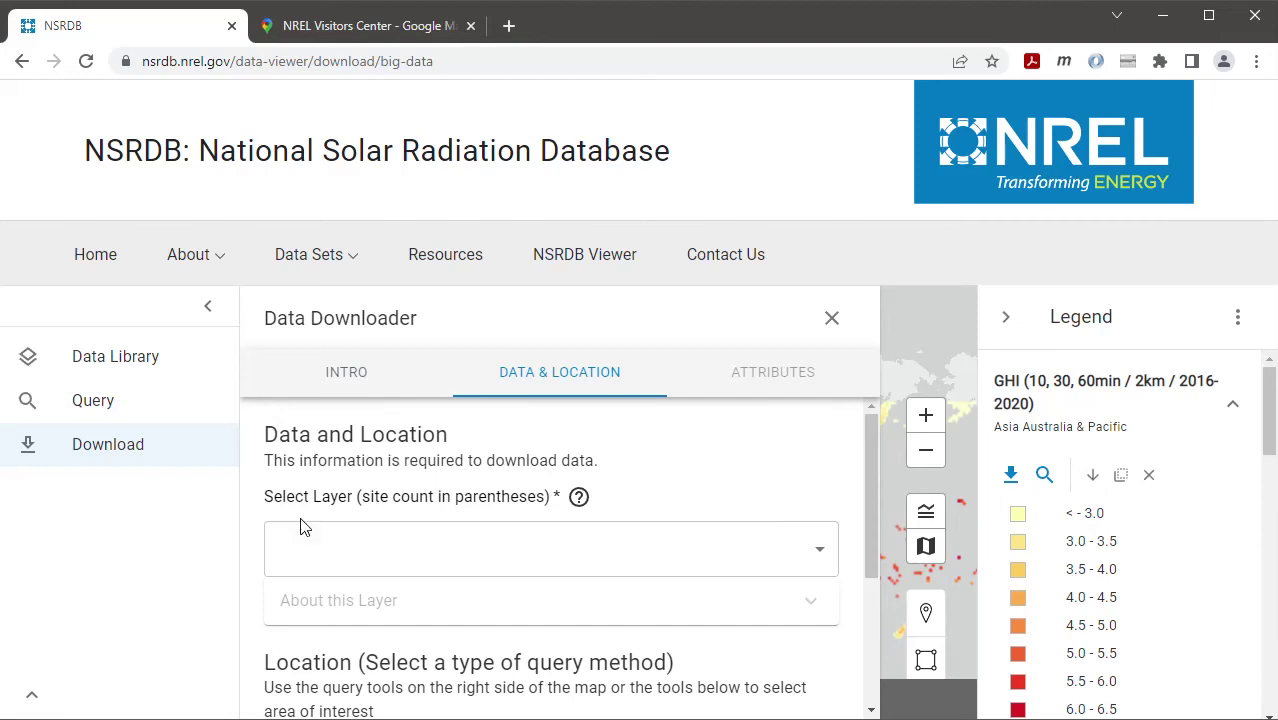
# Choose the USA & Americas - Typical Meteorological Year layer and enable manual latitude/longitude entry
pyautogui.click(819, 561)
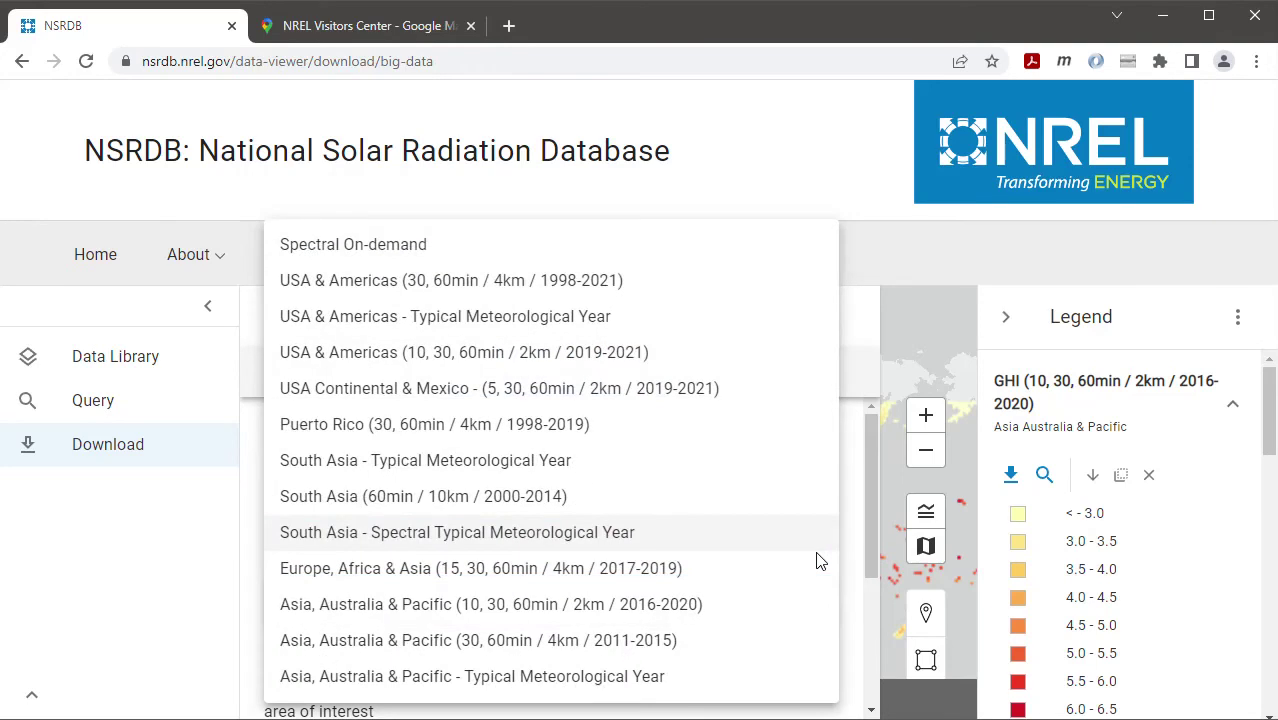
pyautogui.click(535, 320)
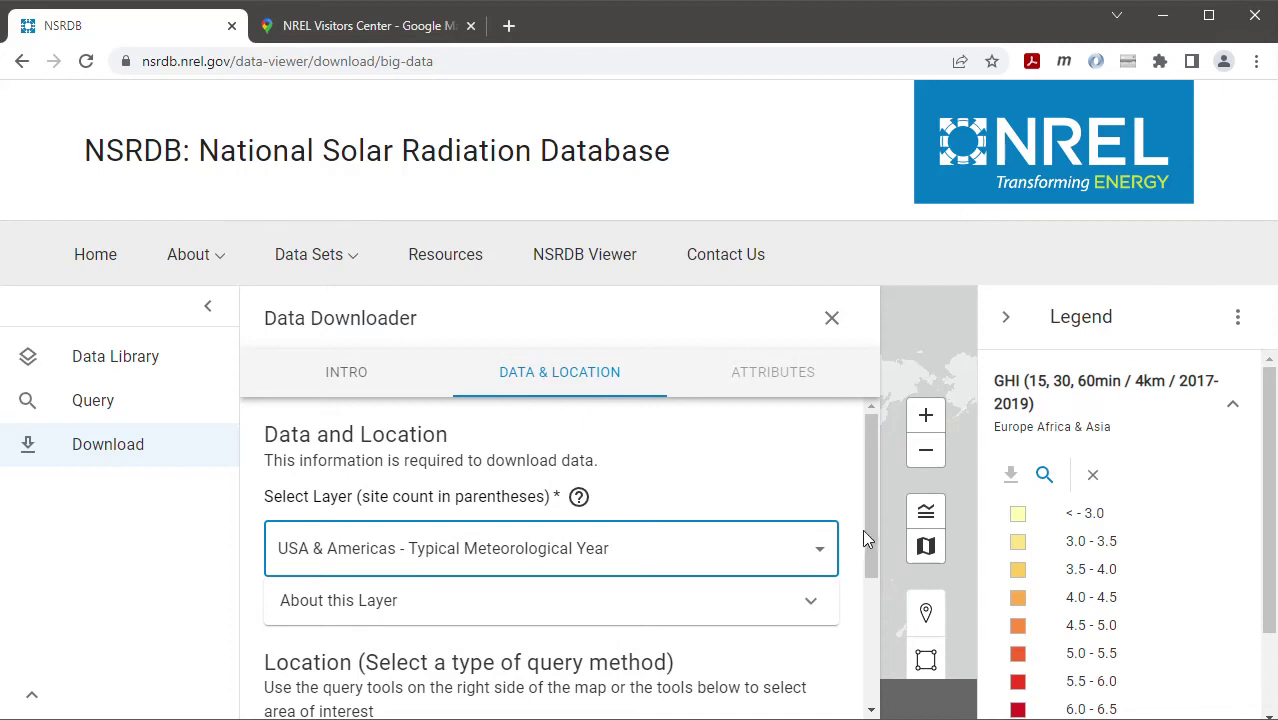
pyautogui.moveTo(866, 532); pyautogui.dragTo(868, 640)
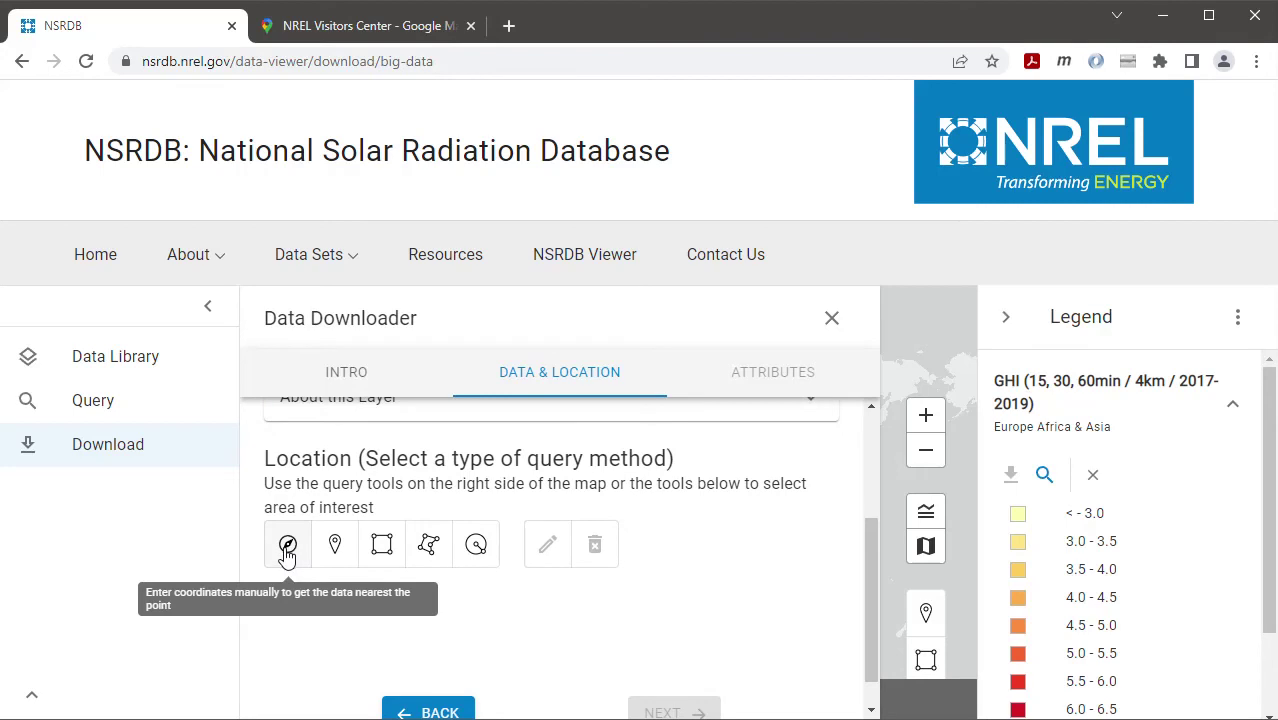
pyautogui.click(287, 547)
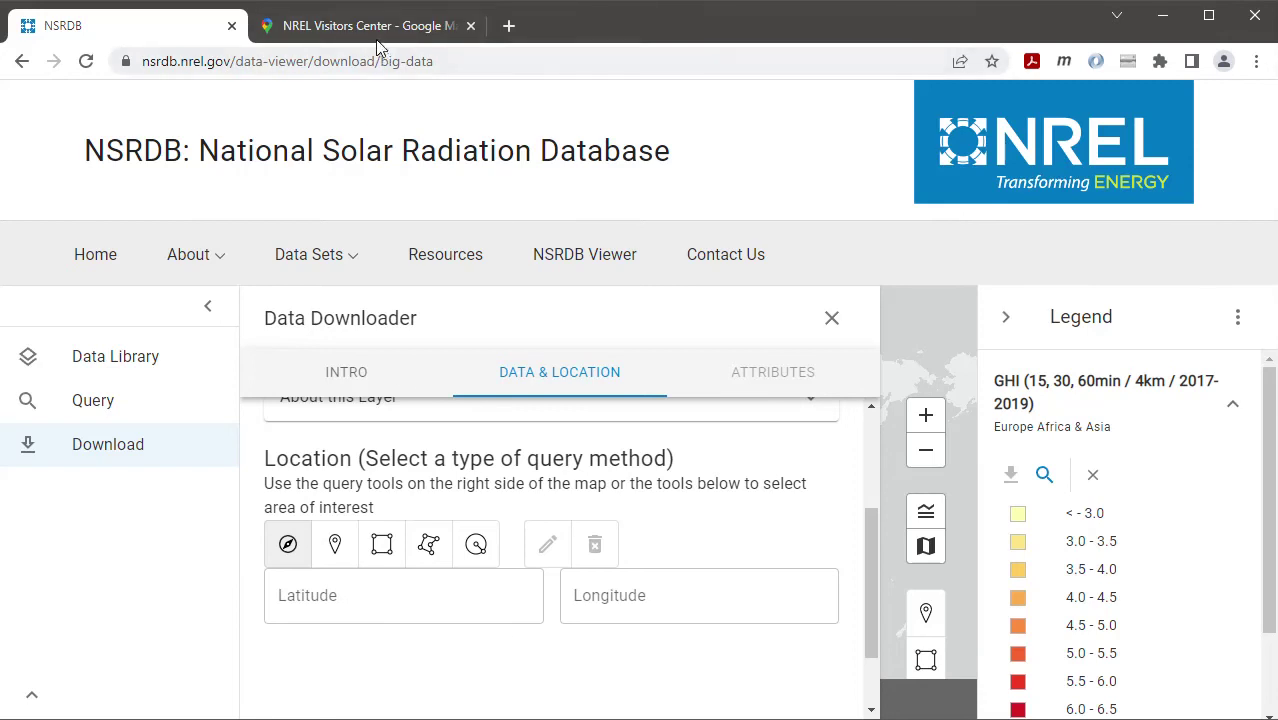
pyautogui.click(341, 30)
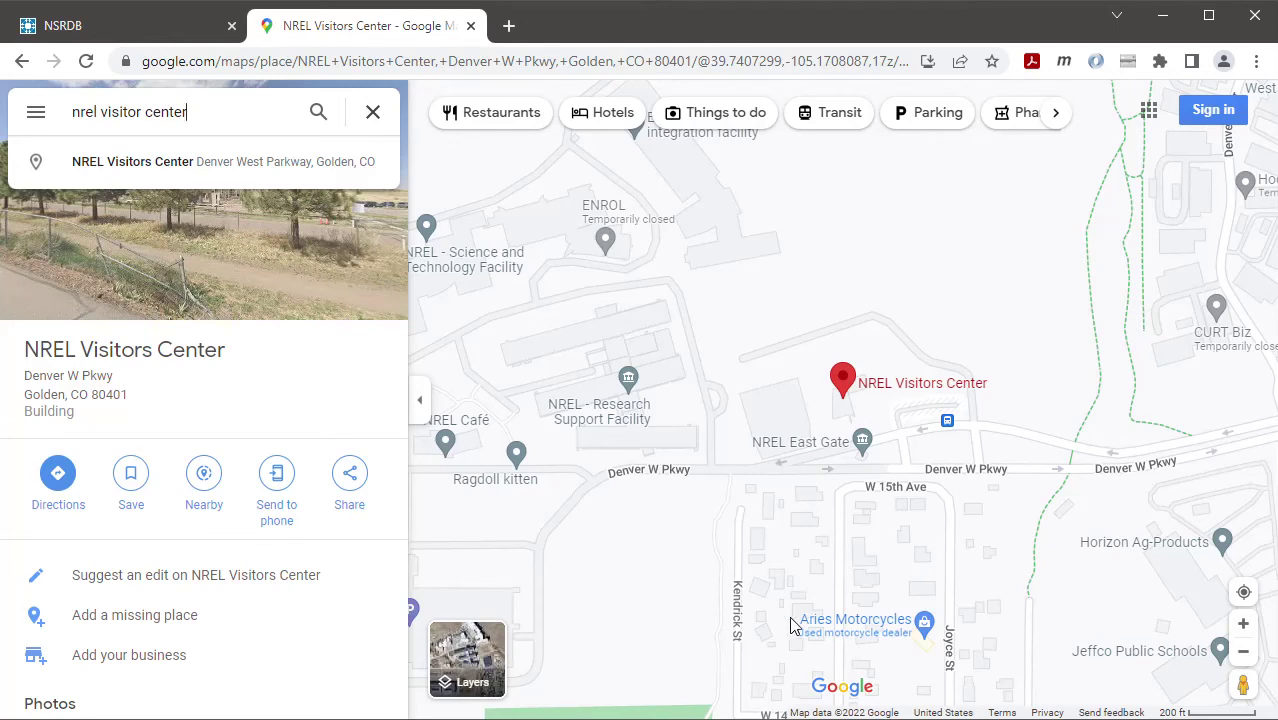
# Reveal the NREL Visitors Center pin's coordinates, 39.74077, -105.16856, on Google Maps
pyautogui.rightClick(850, 402)
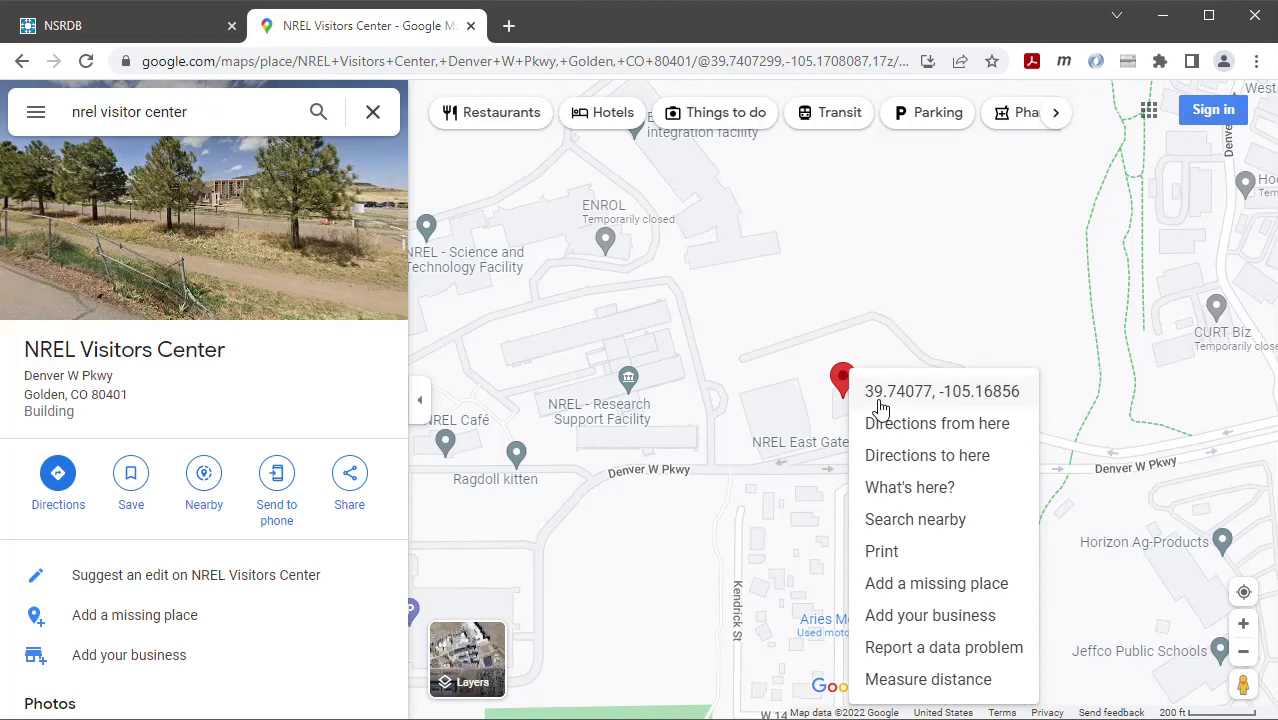
# Enter latitude 39.7 and longitude -105.2, then advance to the Attributes step
pyautogui.click(105, 25)
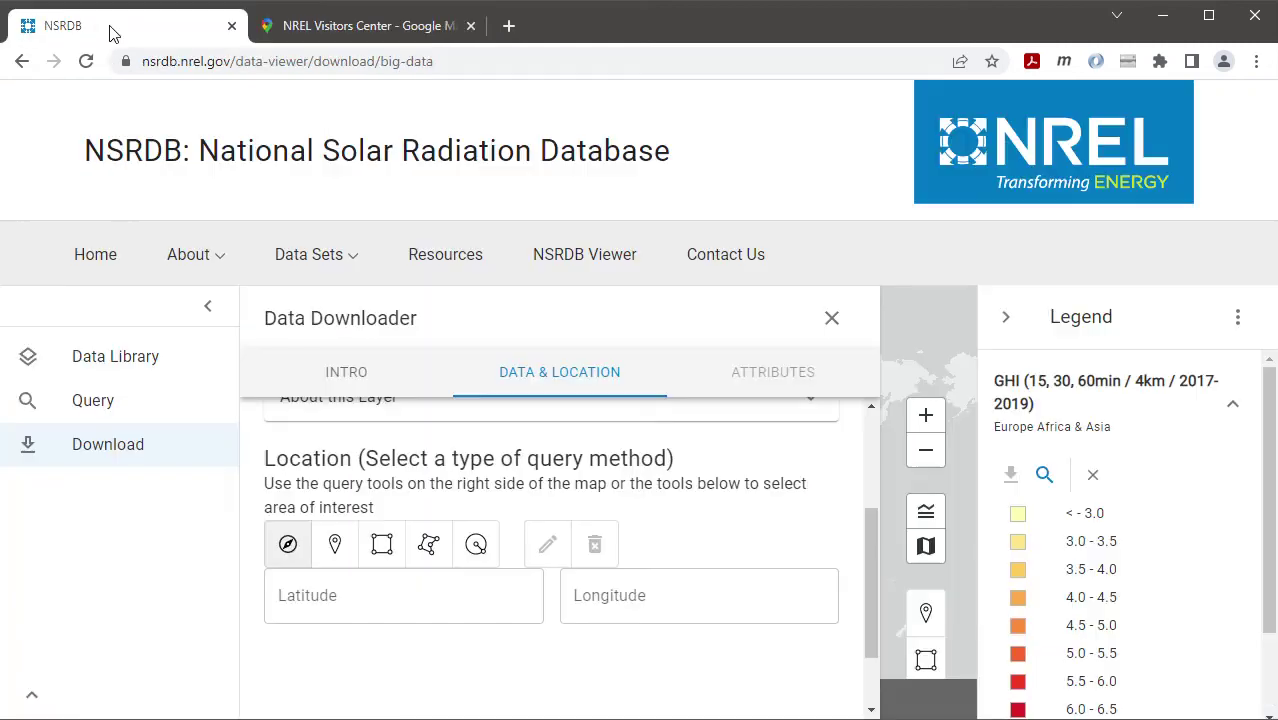
pyautogui.click(371, 596)
pyautogui.write('3')
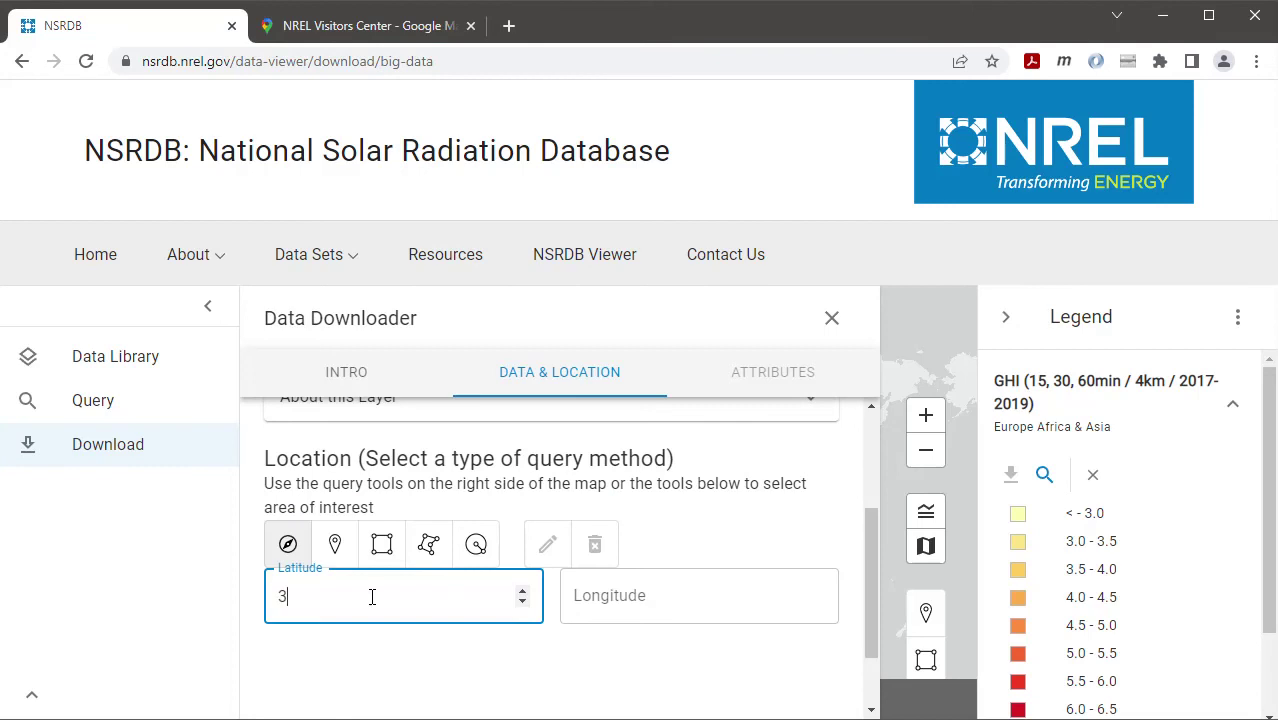
pyautogui.write('9.7')
pyautogui.press('Tab')
pyautogui.write('-')
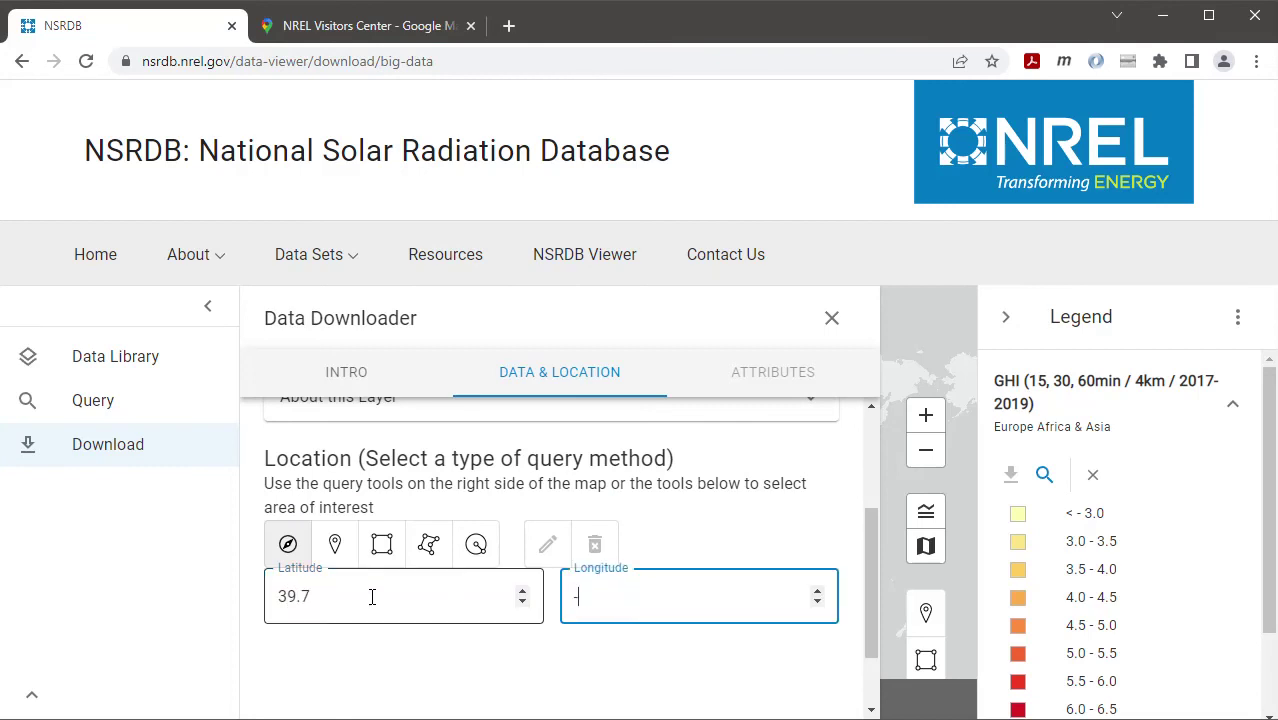
pyautogui.write('105.2')
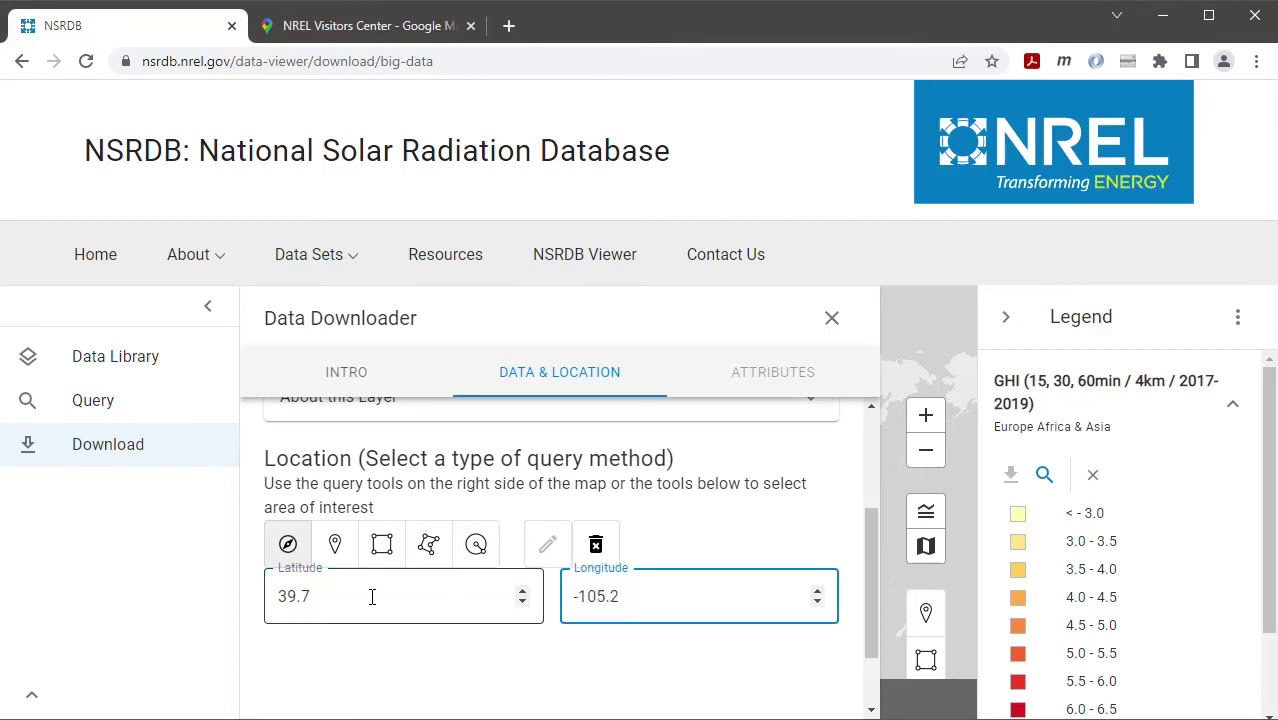
pyautogui.moveTo(866, 613); pyautogui.dragTo(866, 641)
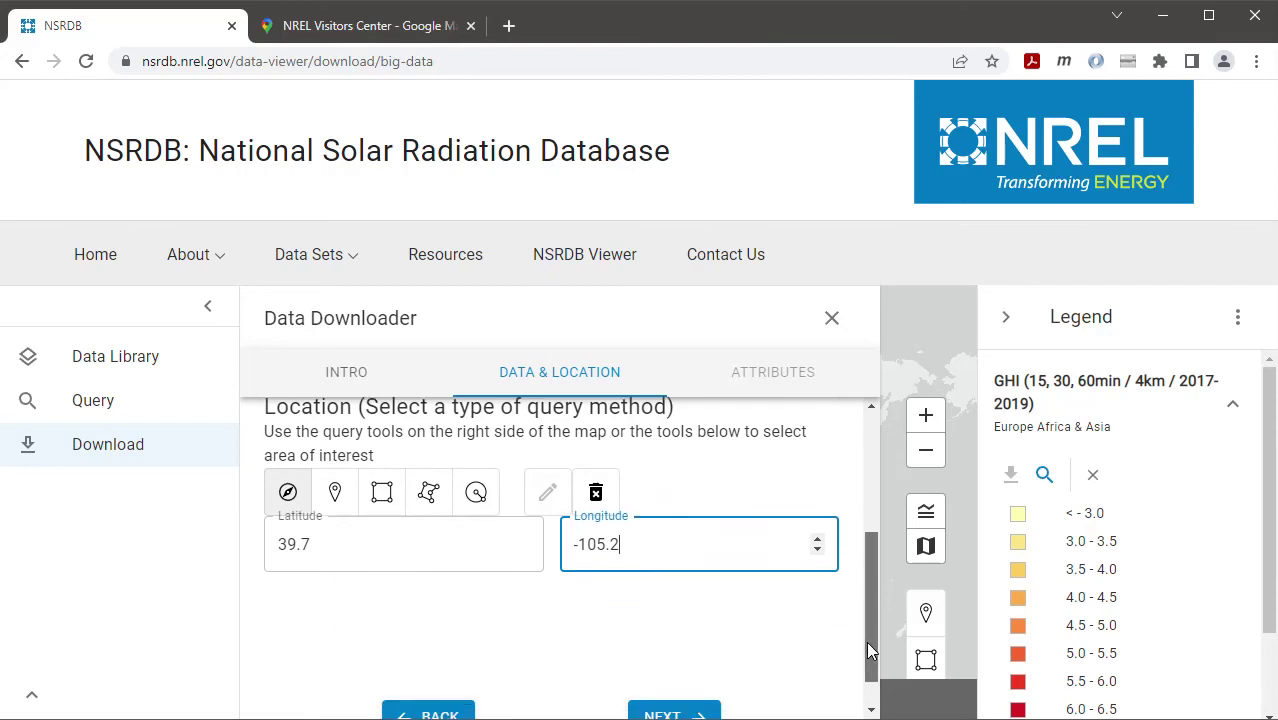
pyautogui.click(680, 708)
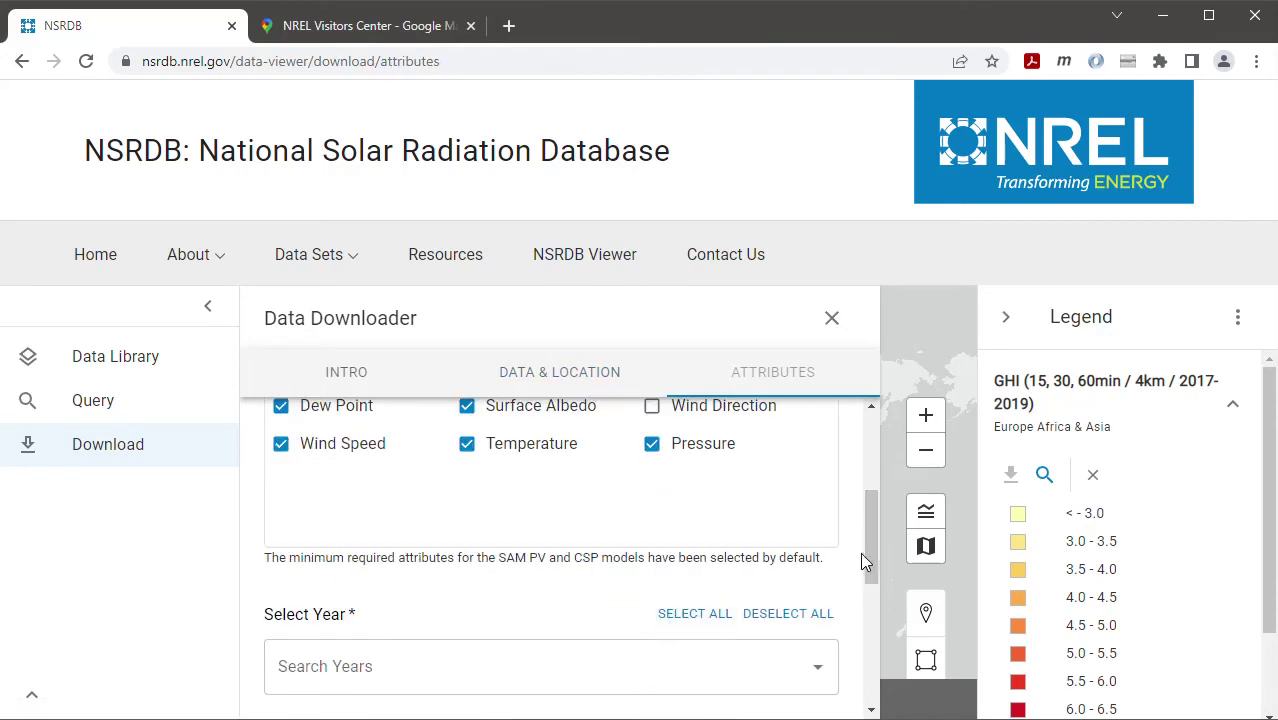
pyautogui.moveTo(868, 552); pyautogui.dragTo(862, 458)
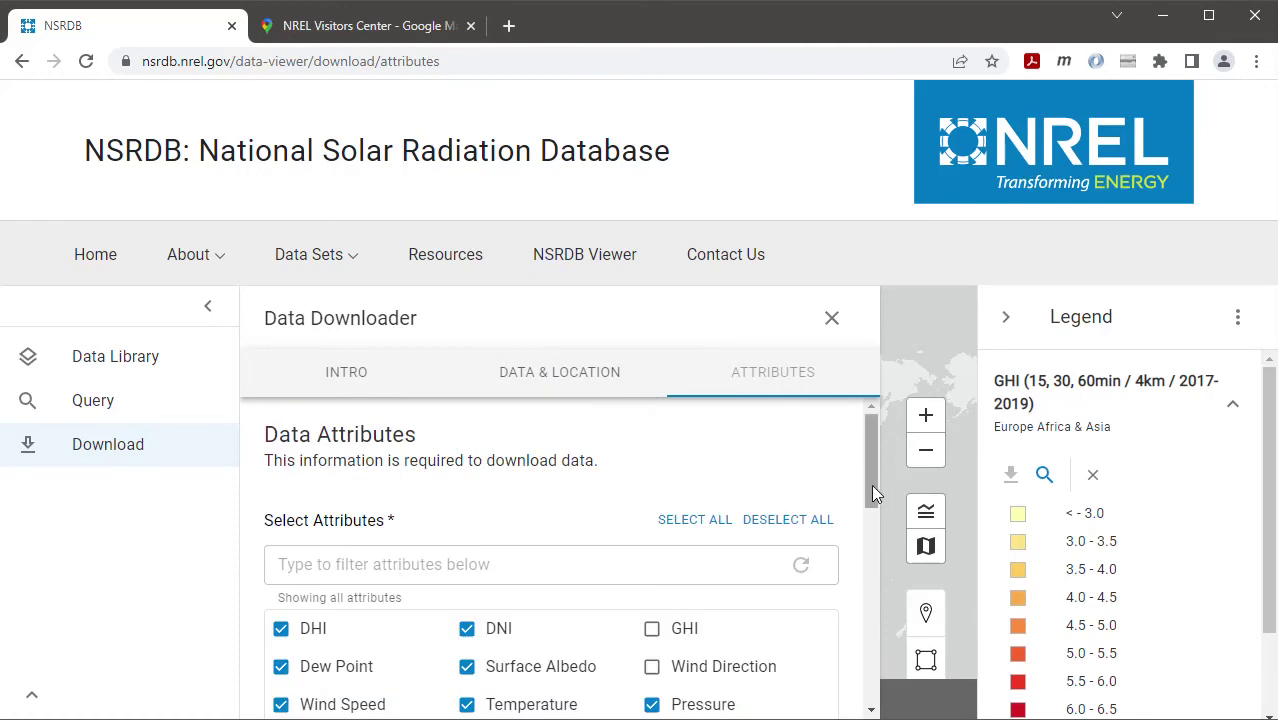
pyautogui.scroll(-1, 870, 490)
pyautogui.moveTo(869, 486); pyautogui.dragTo(864, 507)
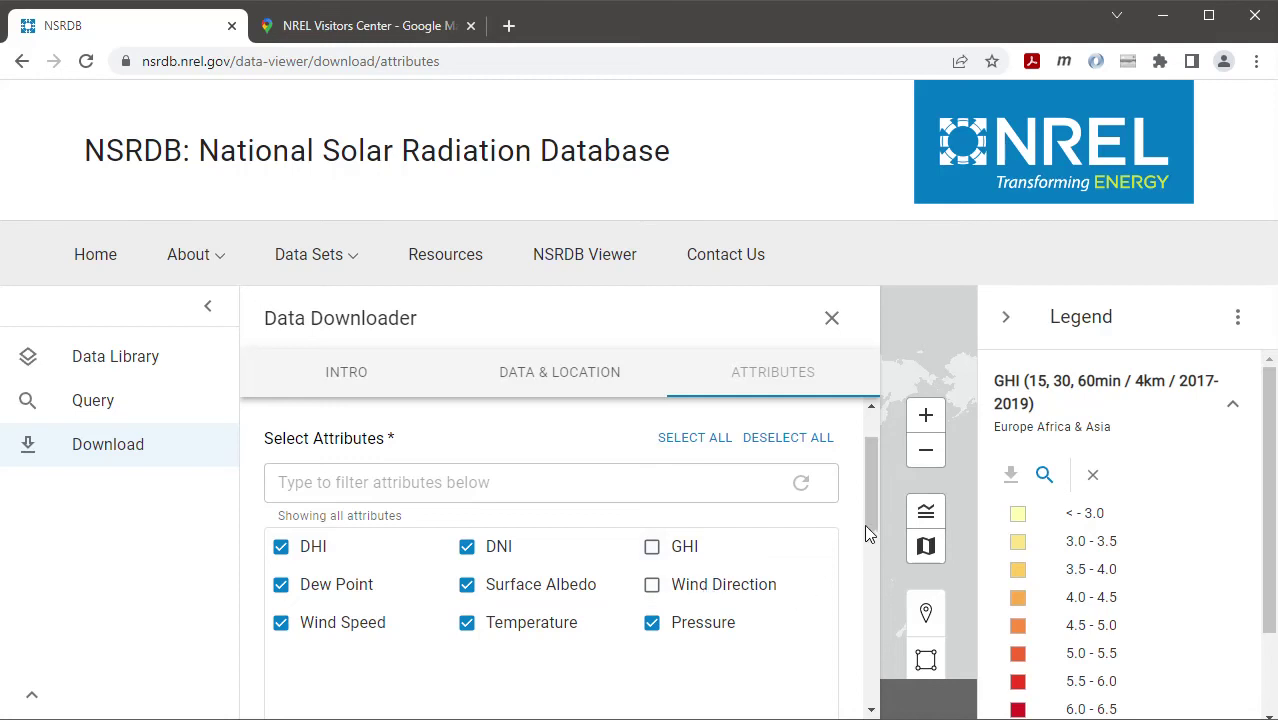
pyautogui.moveTo(872, 507); pyautogui.dragTo(868, 593)
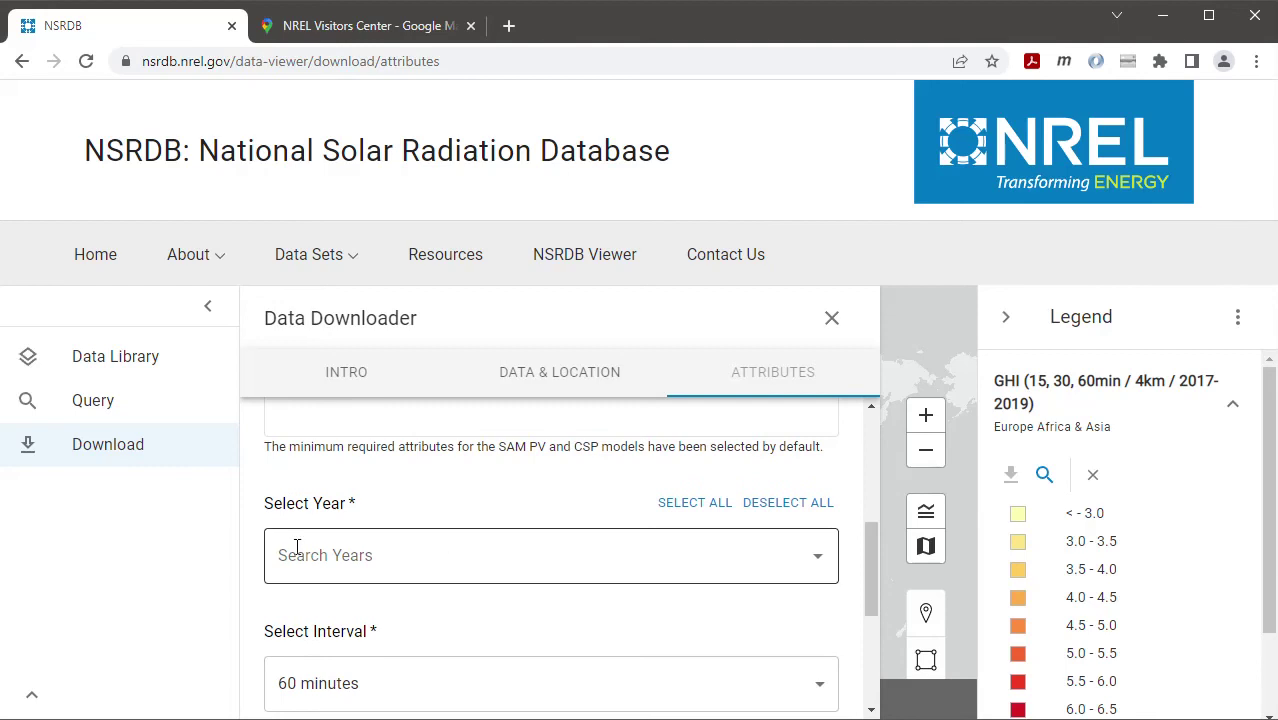
# Pick tmy-2020 from the Select Year list in the Attributes step
pyautogui.click(818, 568)
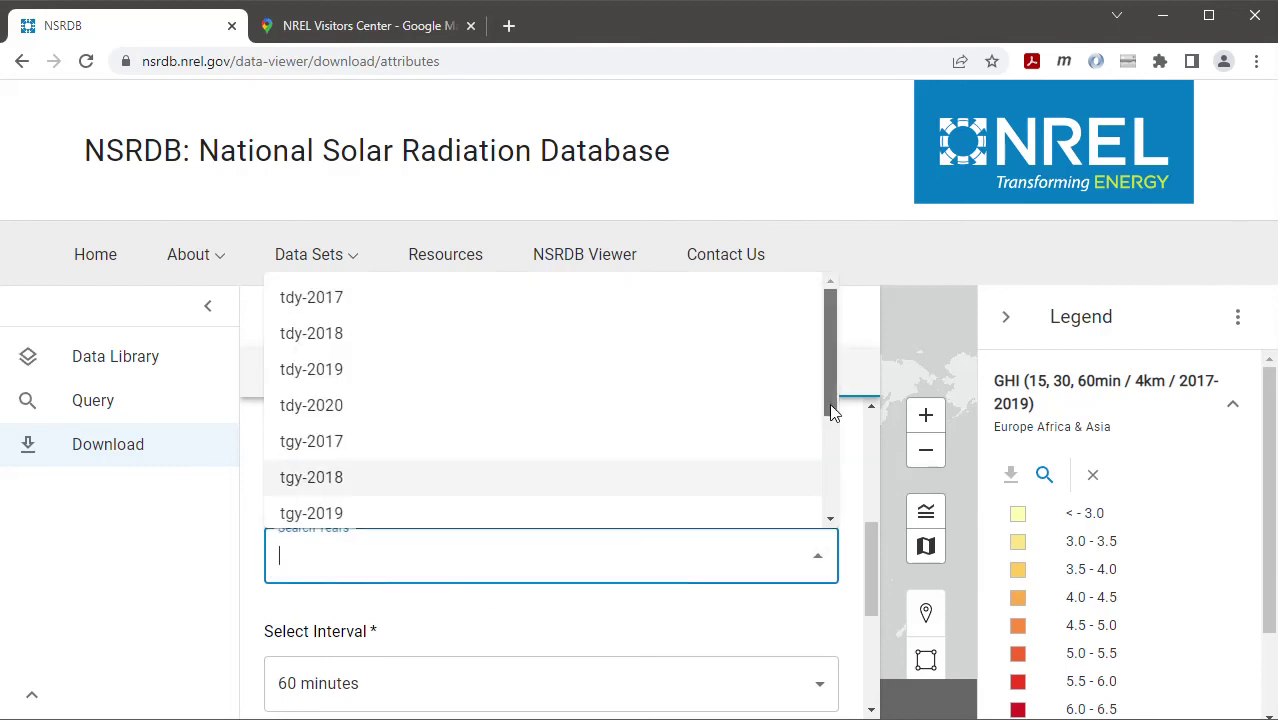
pyautogui.moveTo(829, 403); pyautogui.dragTo(831, 515)
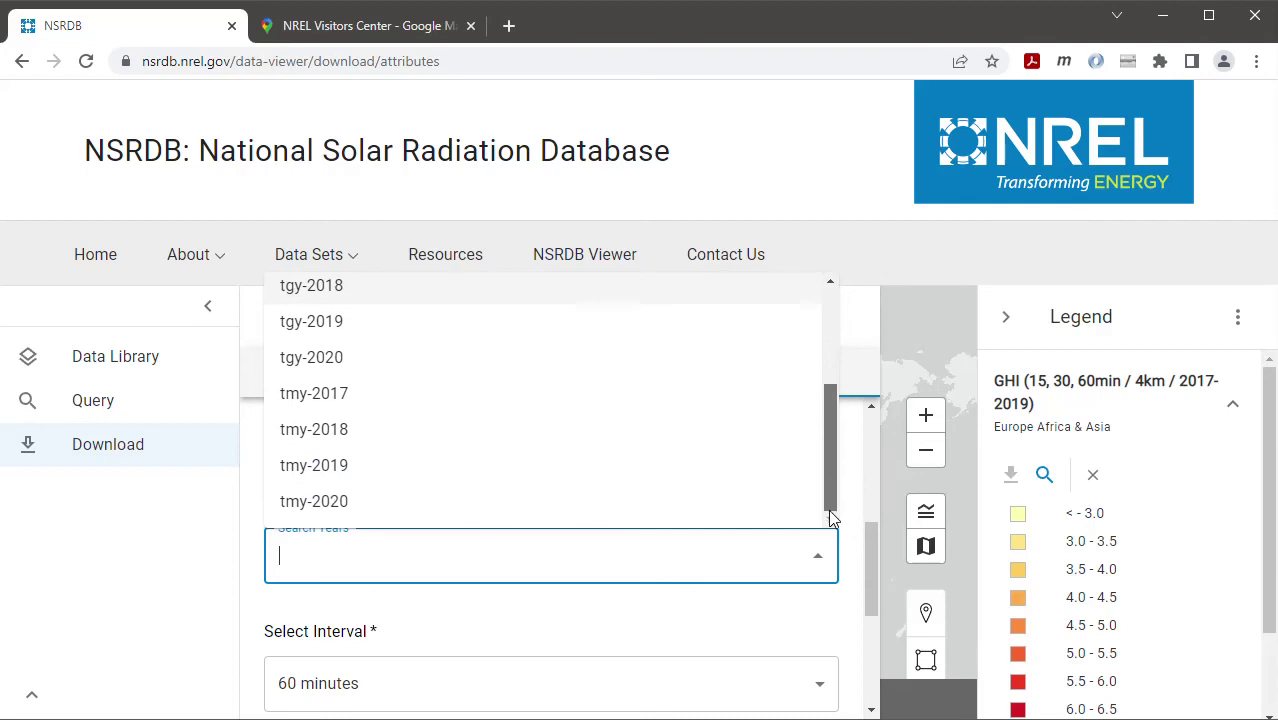
pyautogui.click(306, 510)
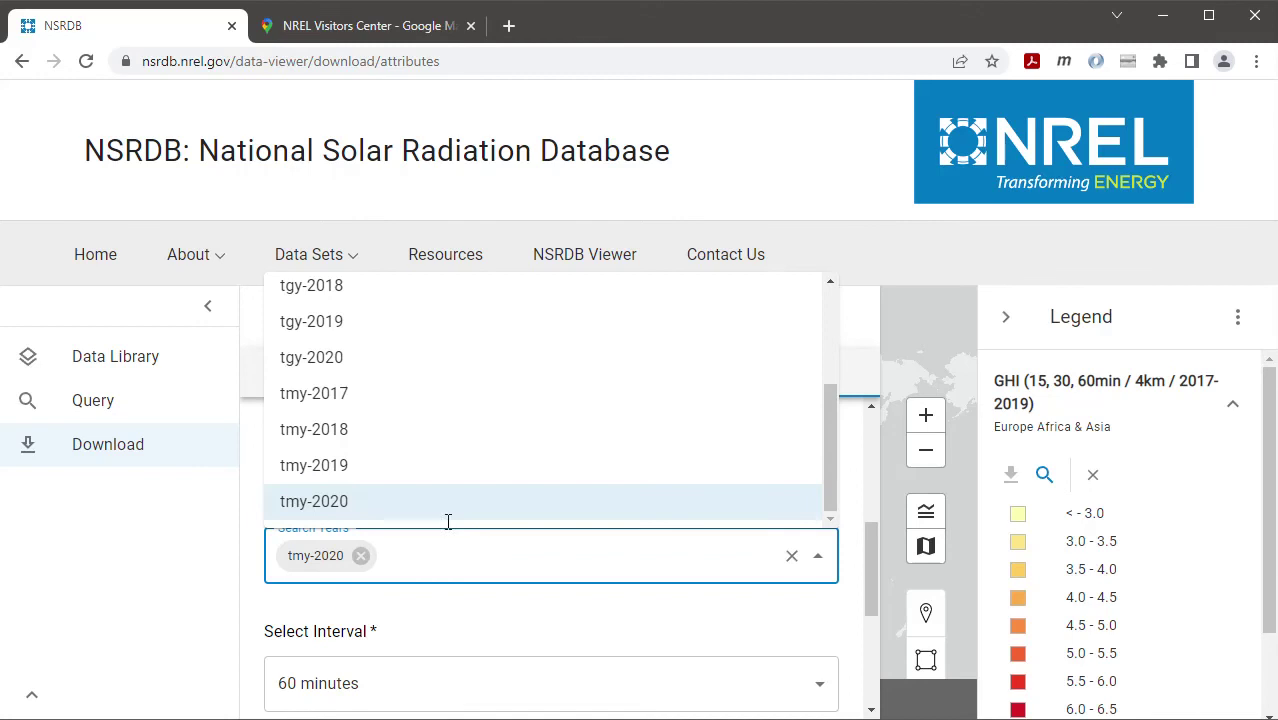
pyautogui.click(497, 630)
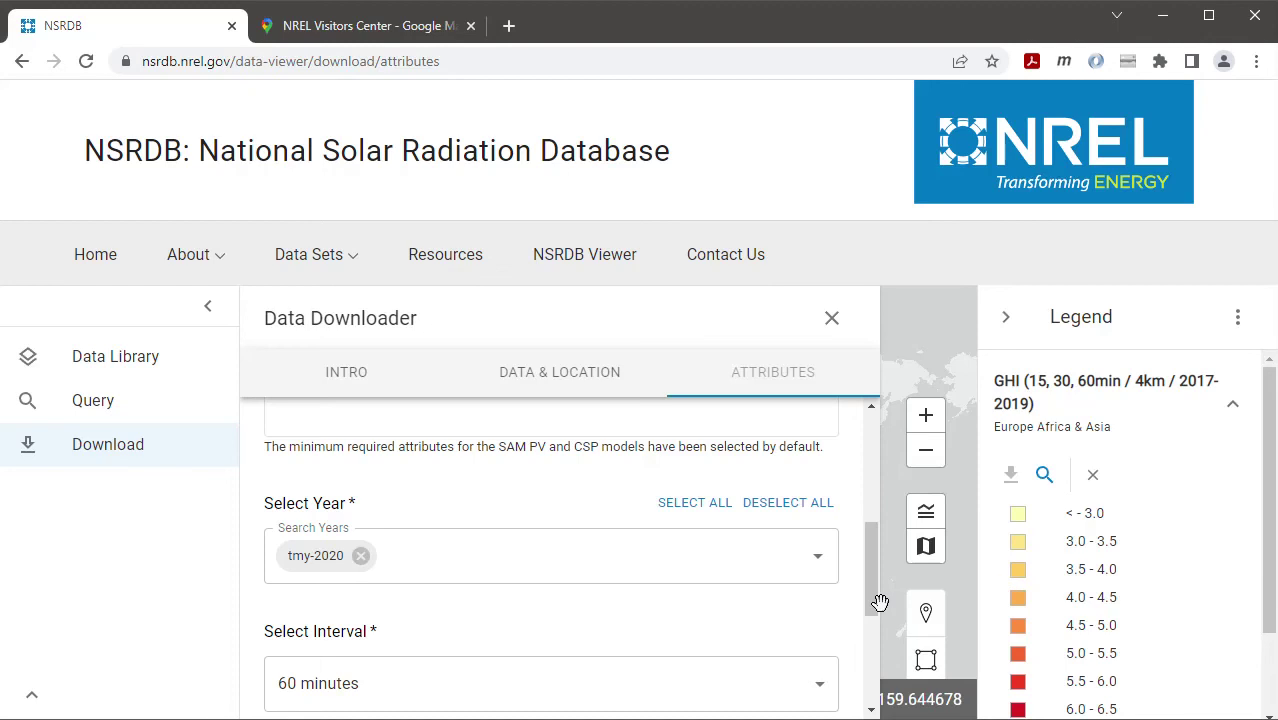
# Keep the interval at 60 minutes with Convert UTC to Local Time left checked
pyautogui.moveTo(872, 595); pyautogui.dragTo(870, 648)
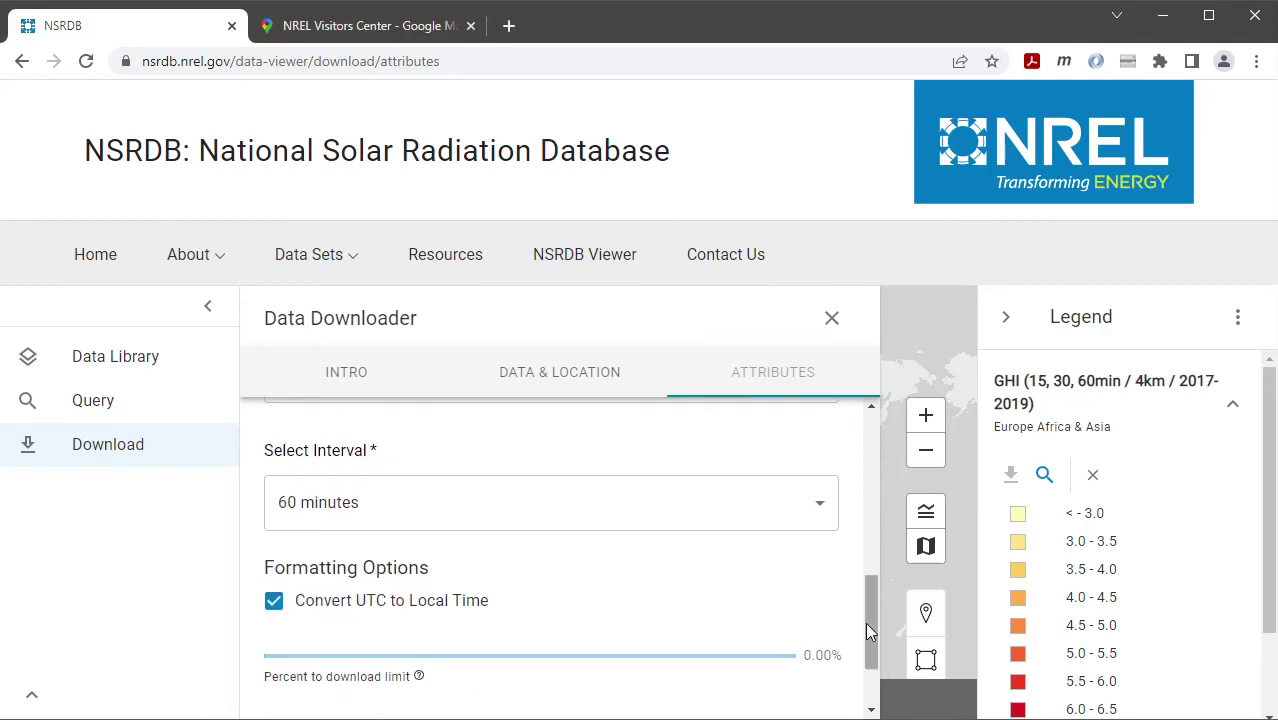
pyautogui.click(818, 512)
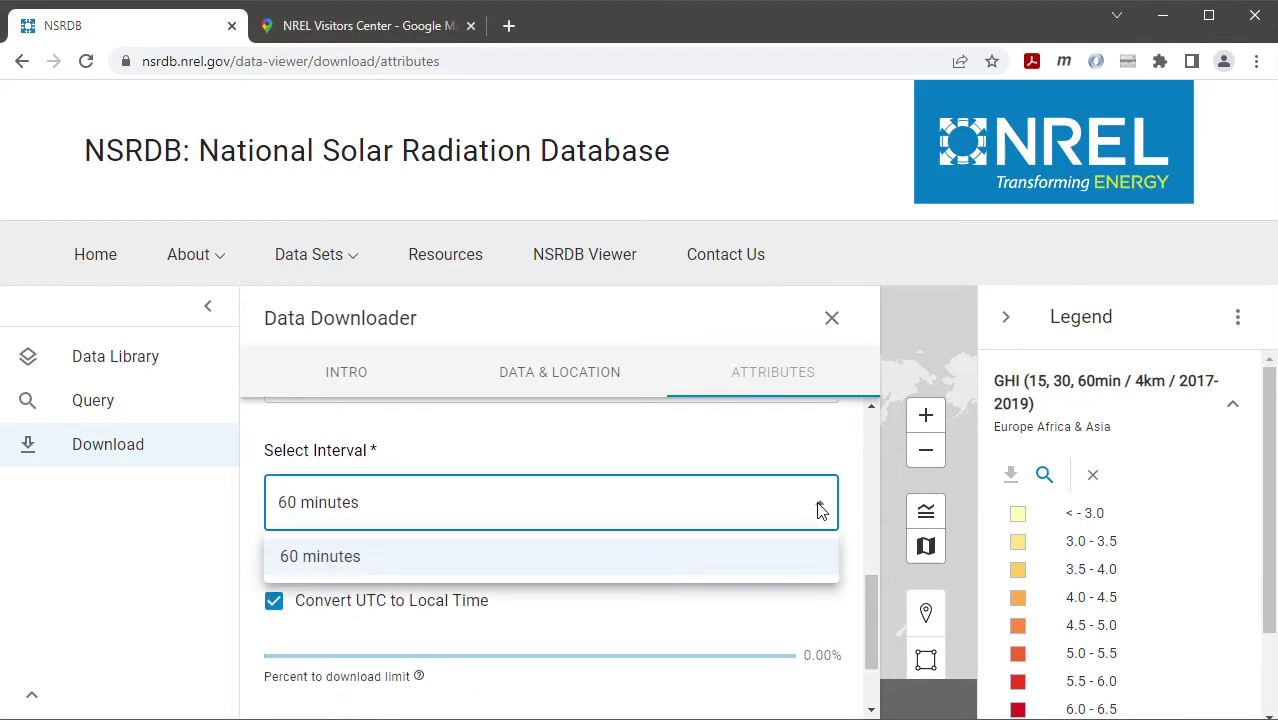
pyautogui.click(805, 562)
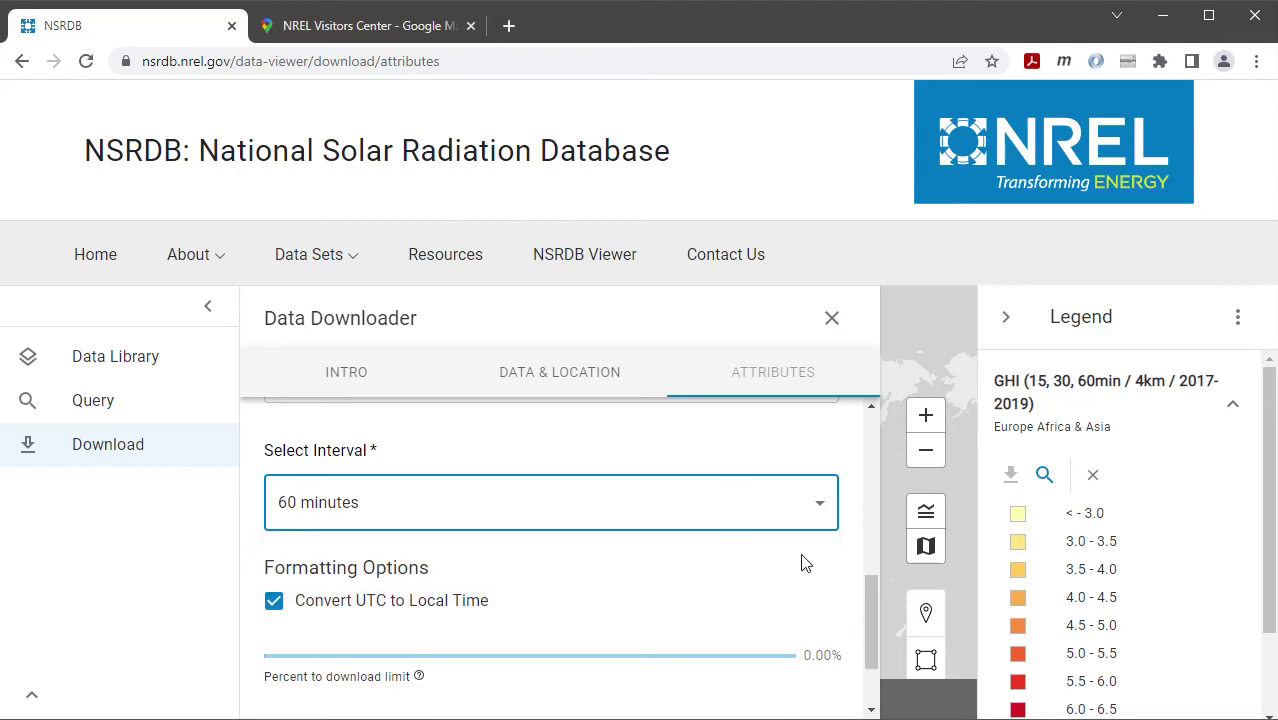
pyautogui.scroll(-2, 805, 564)
pyautogui.scroll(1, 805, 564)
pyautogui.scroll(-2, 805, 564)
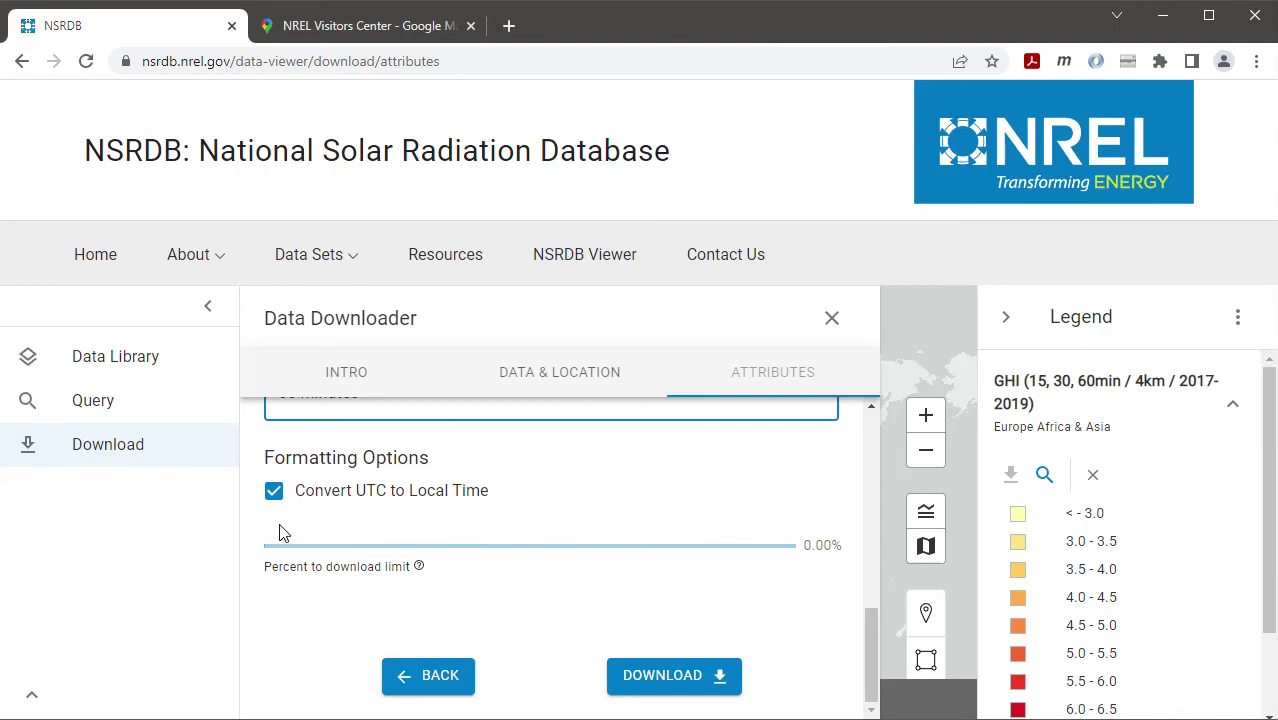
# Download the tmy-2020 weather data file and bring up File Explorer
pyautogui.click(659, 676)
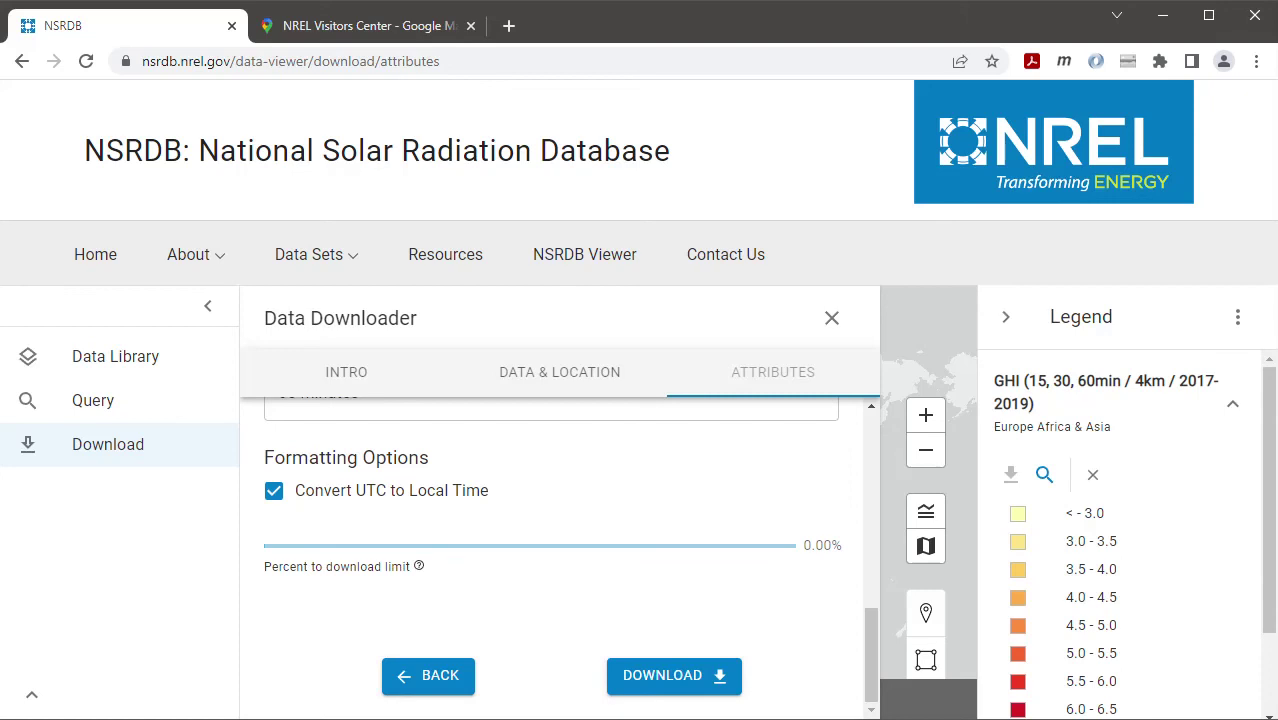
pyautogui.press('super+e')
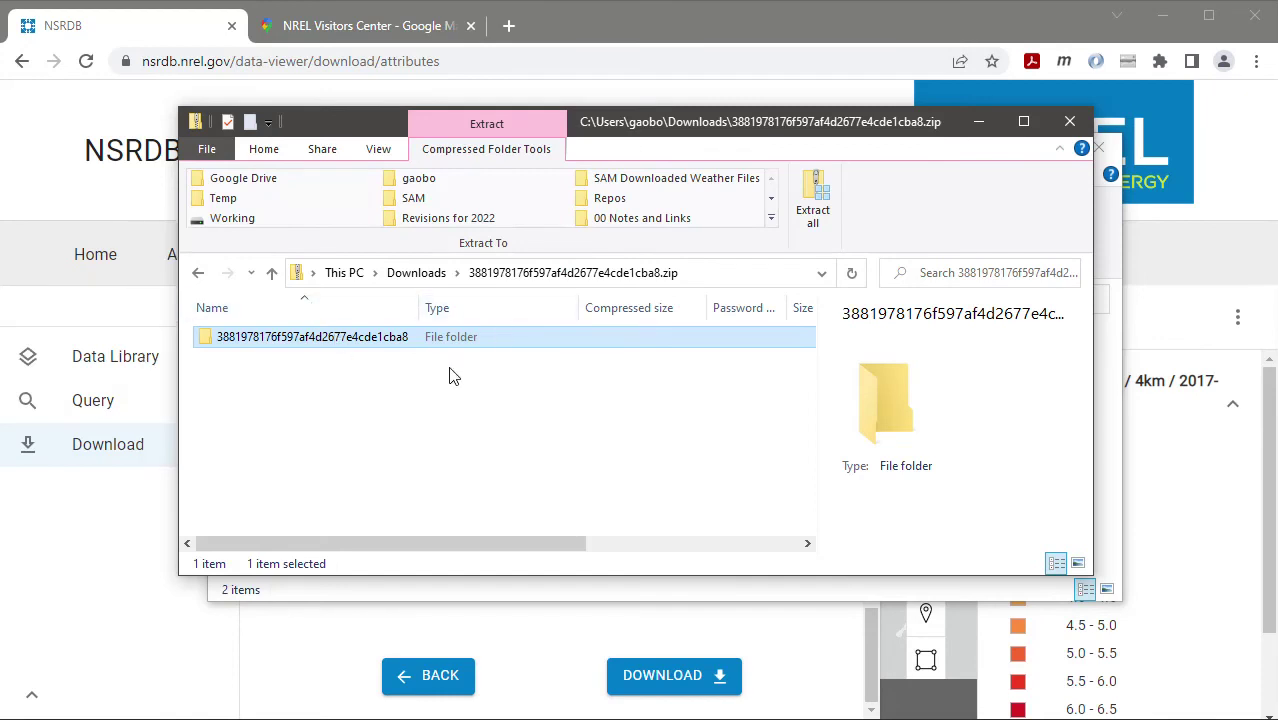
# Open the downloaded zip in Downloads and select 147734_39.89_-105.22_tmy-2020.csv inside it
pyautogui.moveTo(420, 314); pyautogui.dragTo(465, 316)
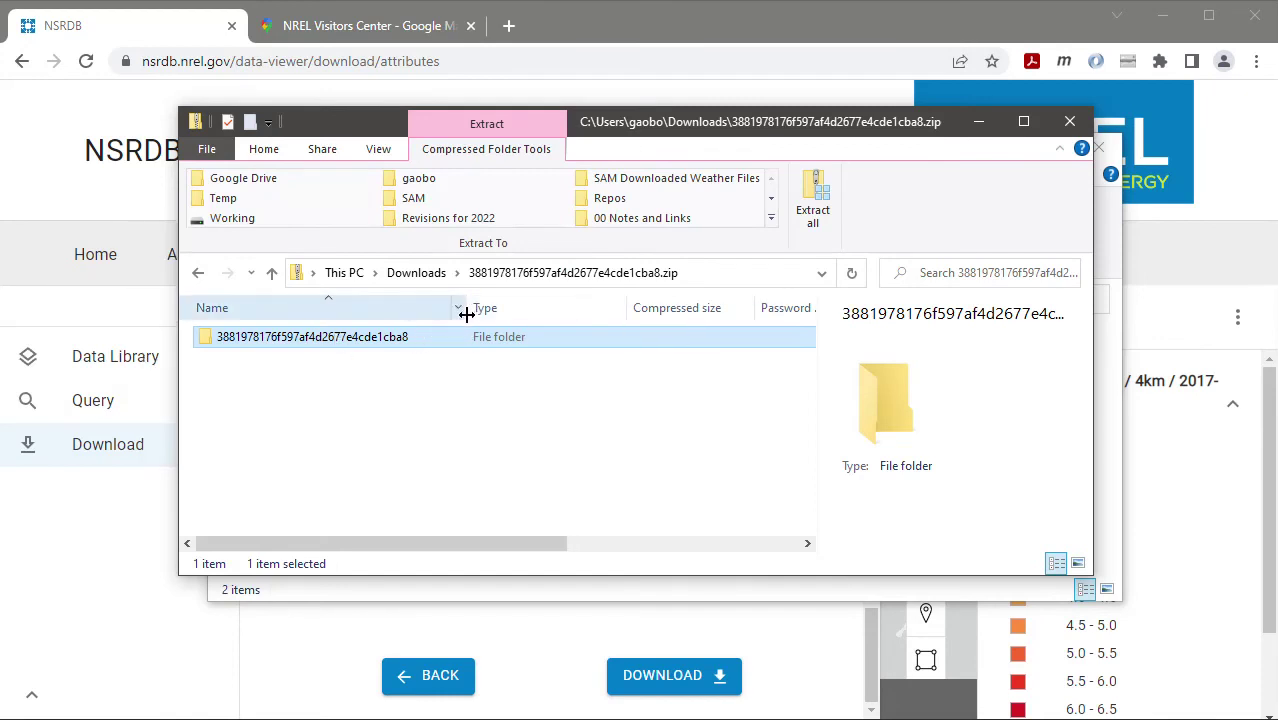
pyautogui.click(418, 275)
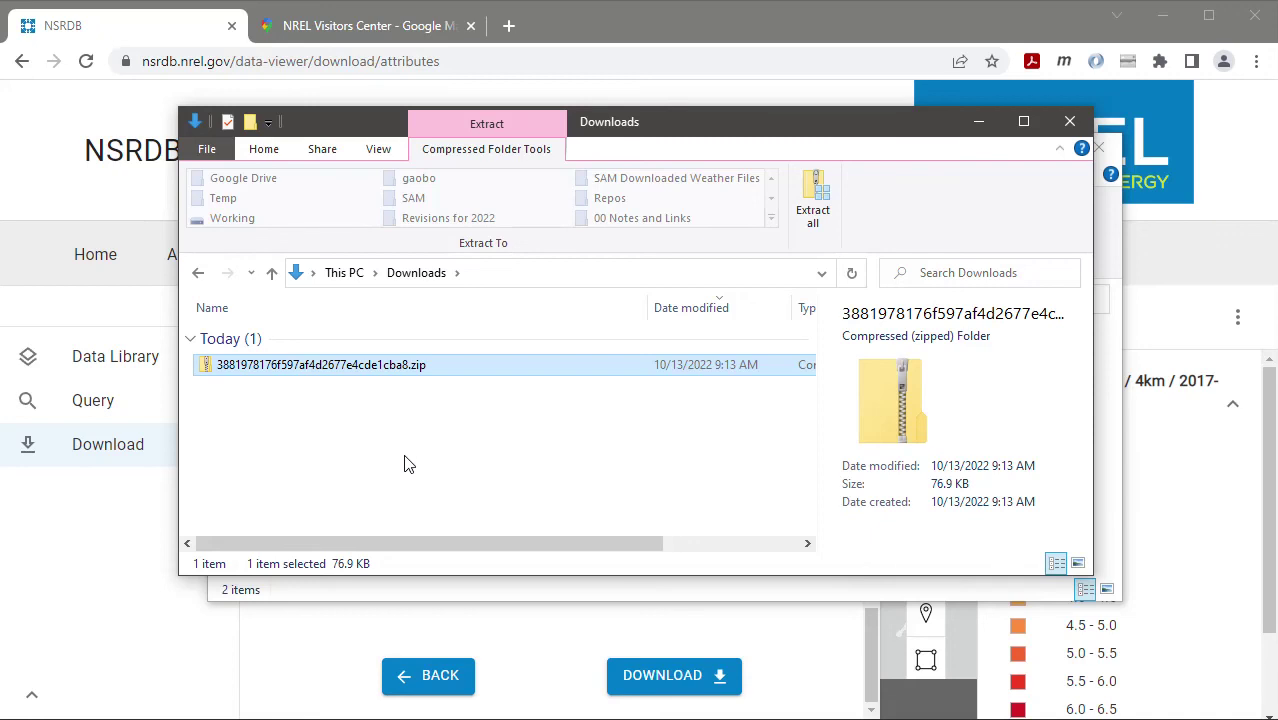
pyautogui.doubleClick(328, 362)
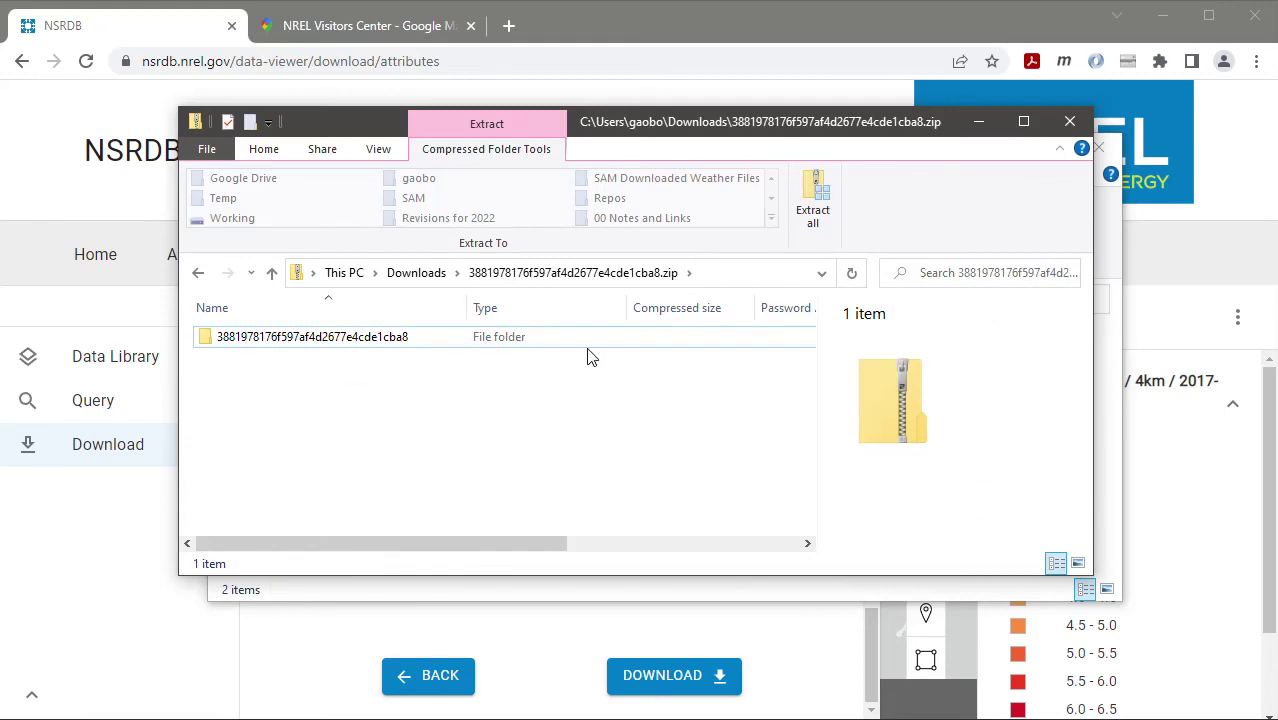
pyautogui.doubleClick(372, 338)
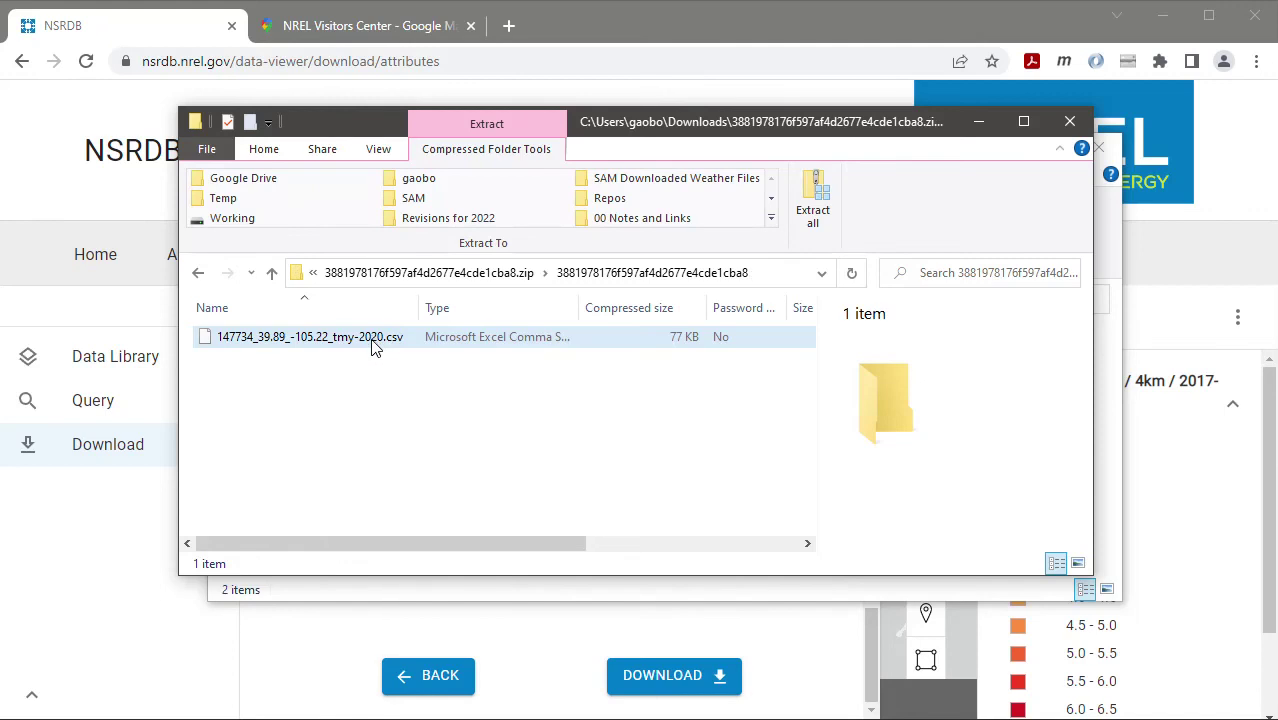
pyautogui.click(374, 343)
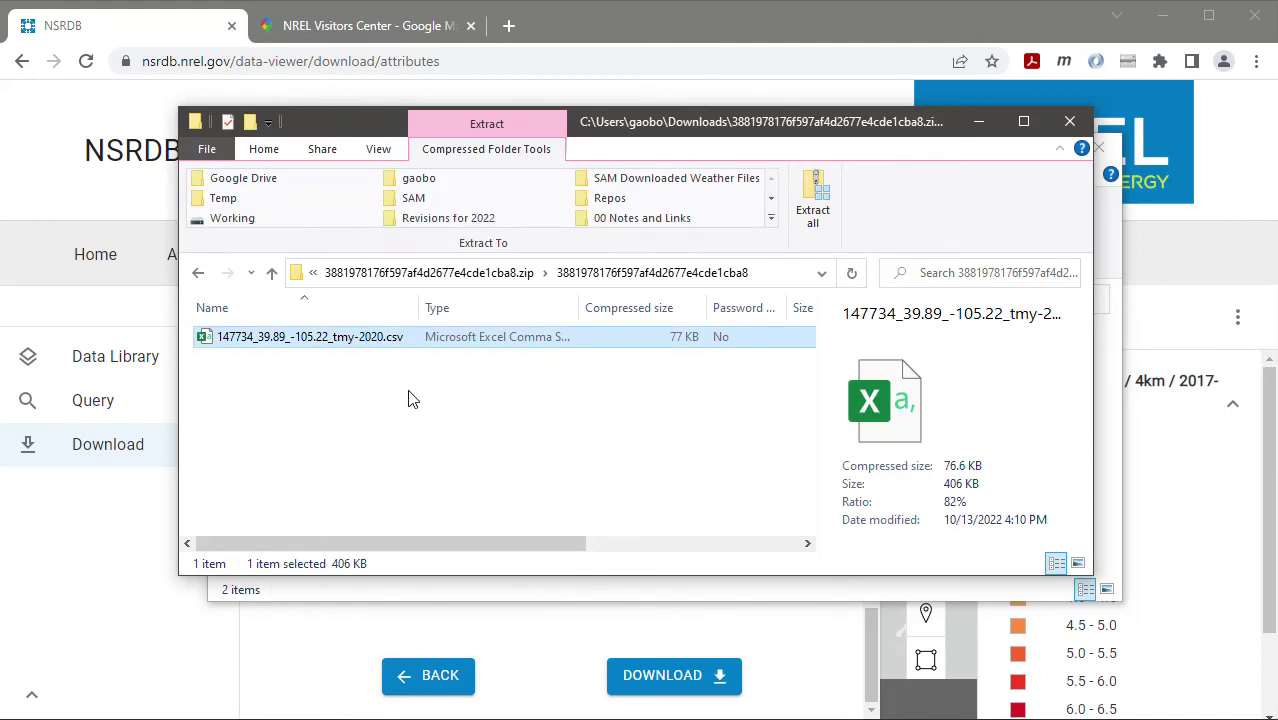
pyautogui.click(500, 598)
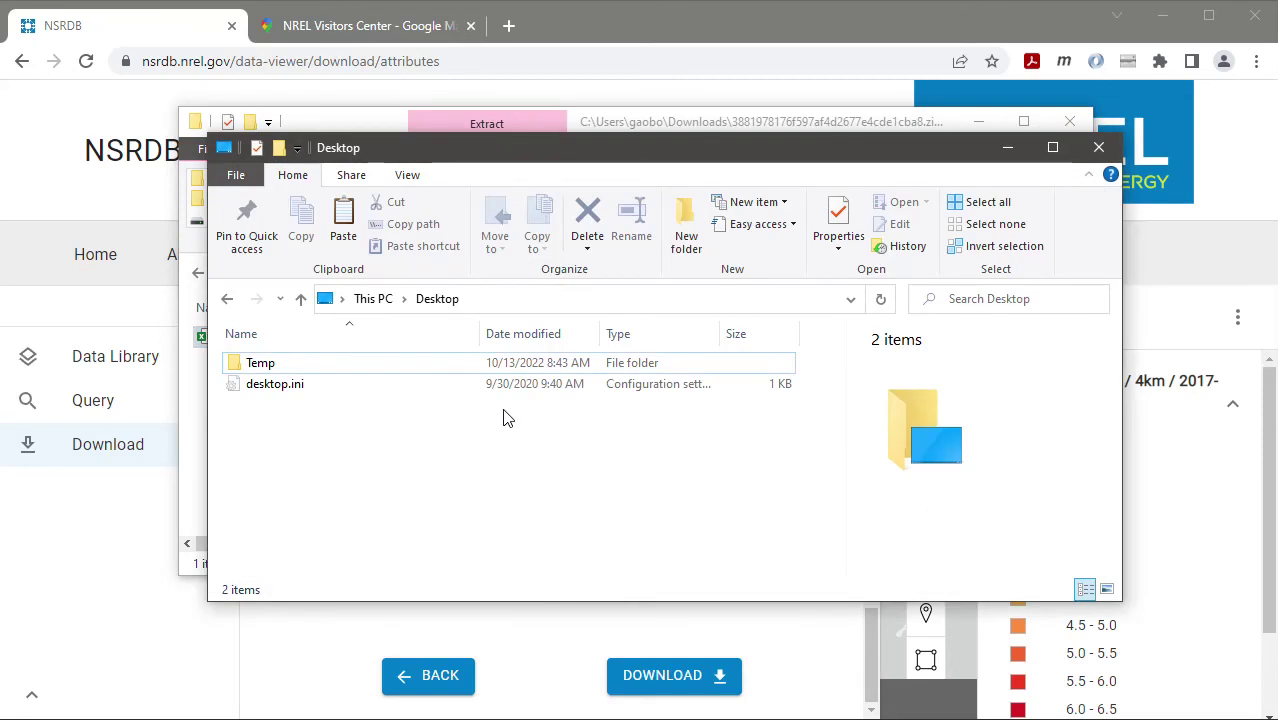
# Create a Desktop folder named NSRDB Data, paste the TMY CSV into it, and return to SAM
pyautogui.click(686, 236)
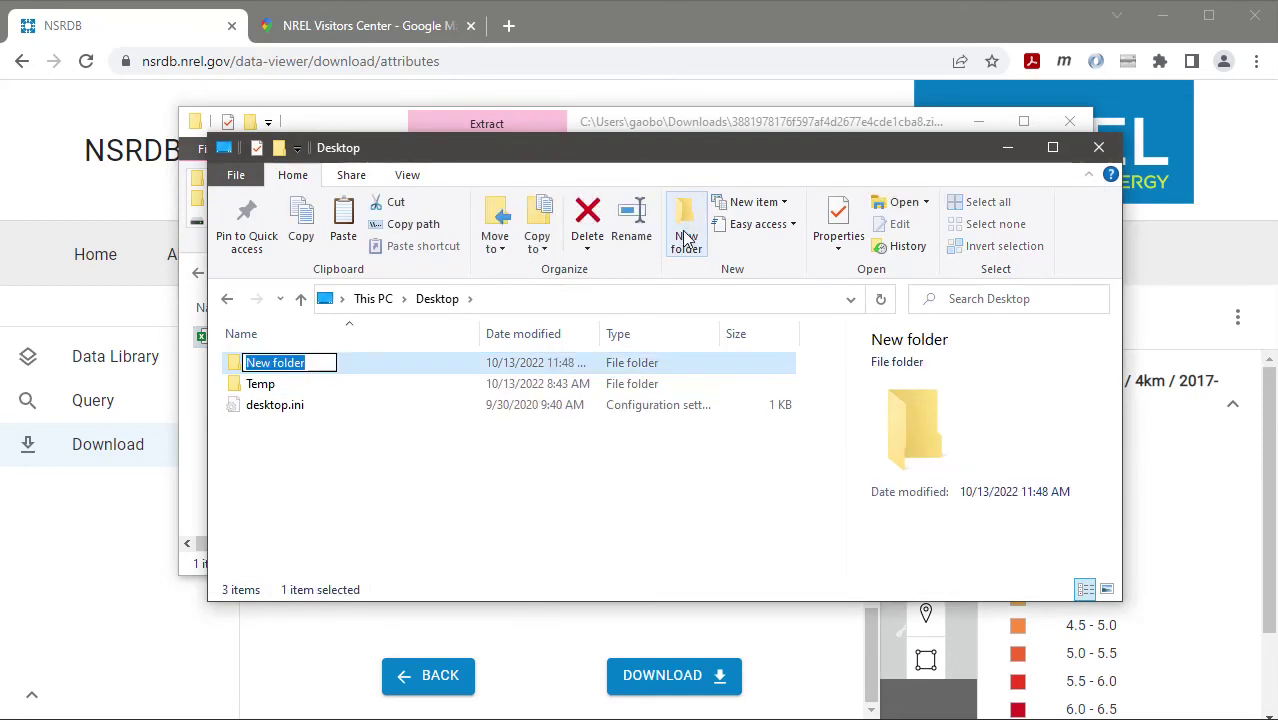
pyautogui.write('NSRDB')
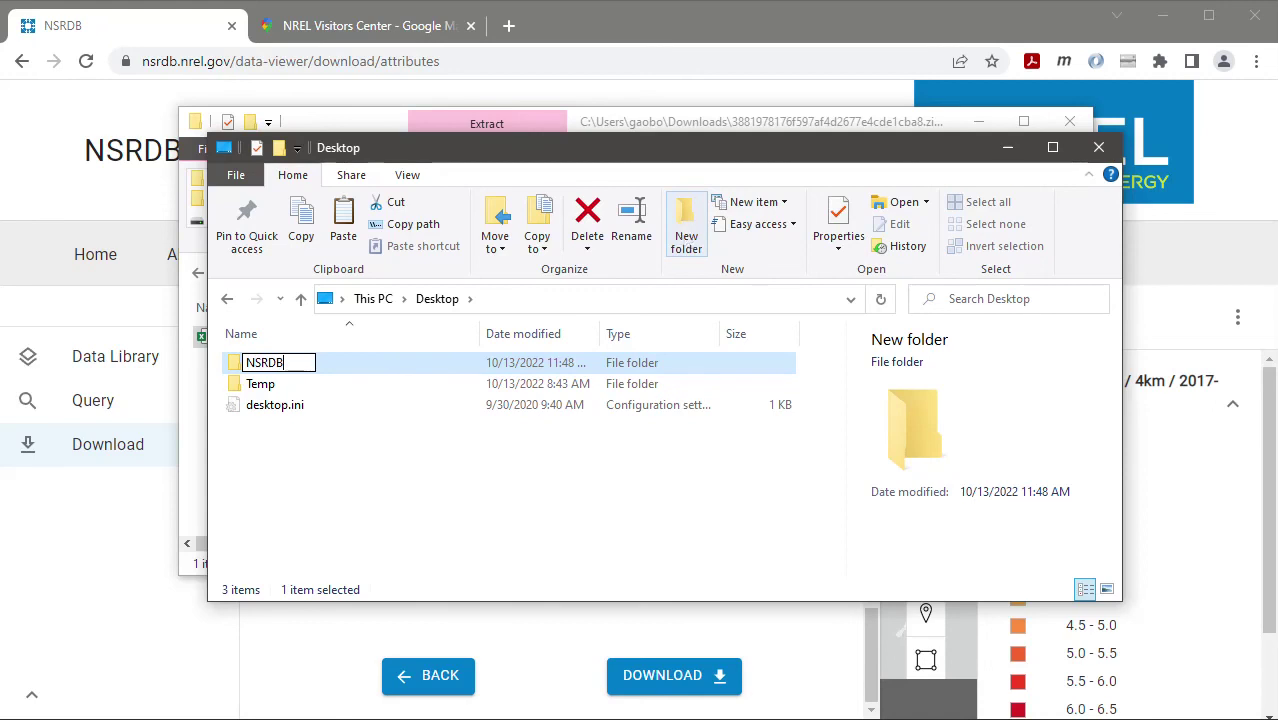
pyautogui.write(' Data')
pyautogui.press('Return')
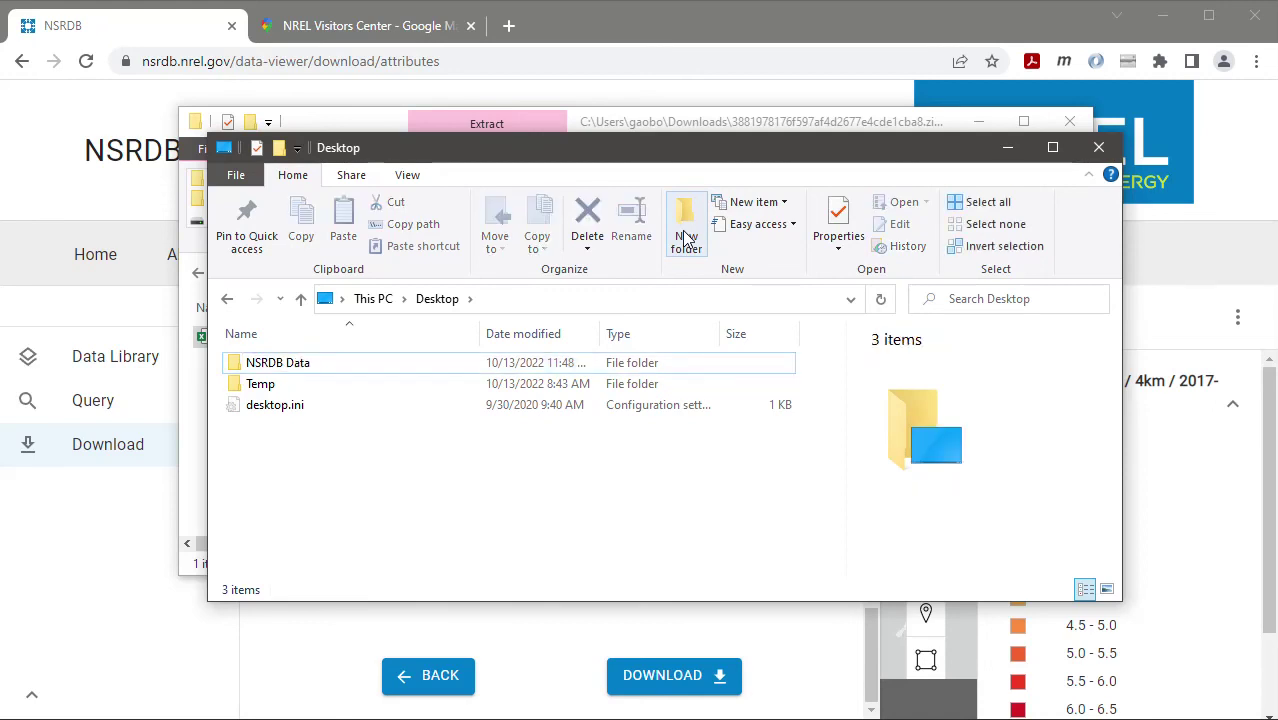
pyautogui.doubleClick(292, 368)
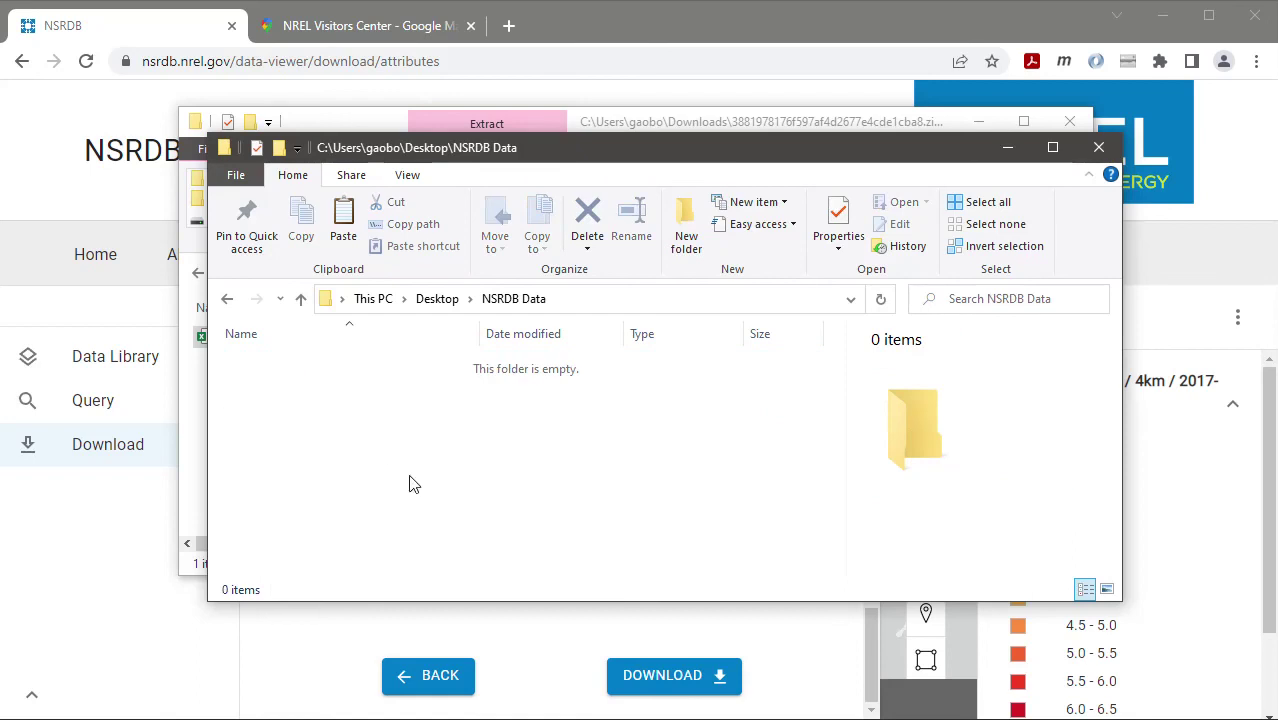
pyautogui.hotkey('ctrl', 'v')
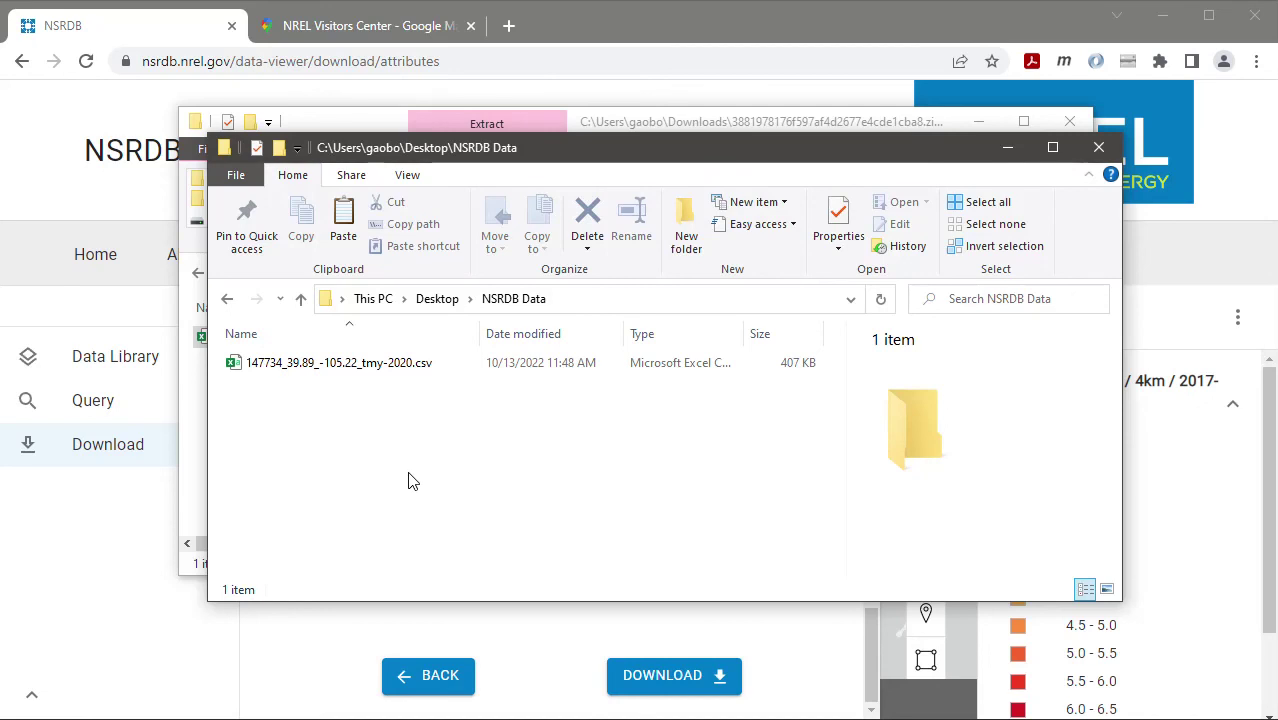
pyautogui.hotkey('alt', 'Tab')
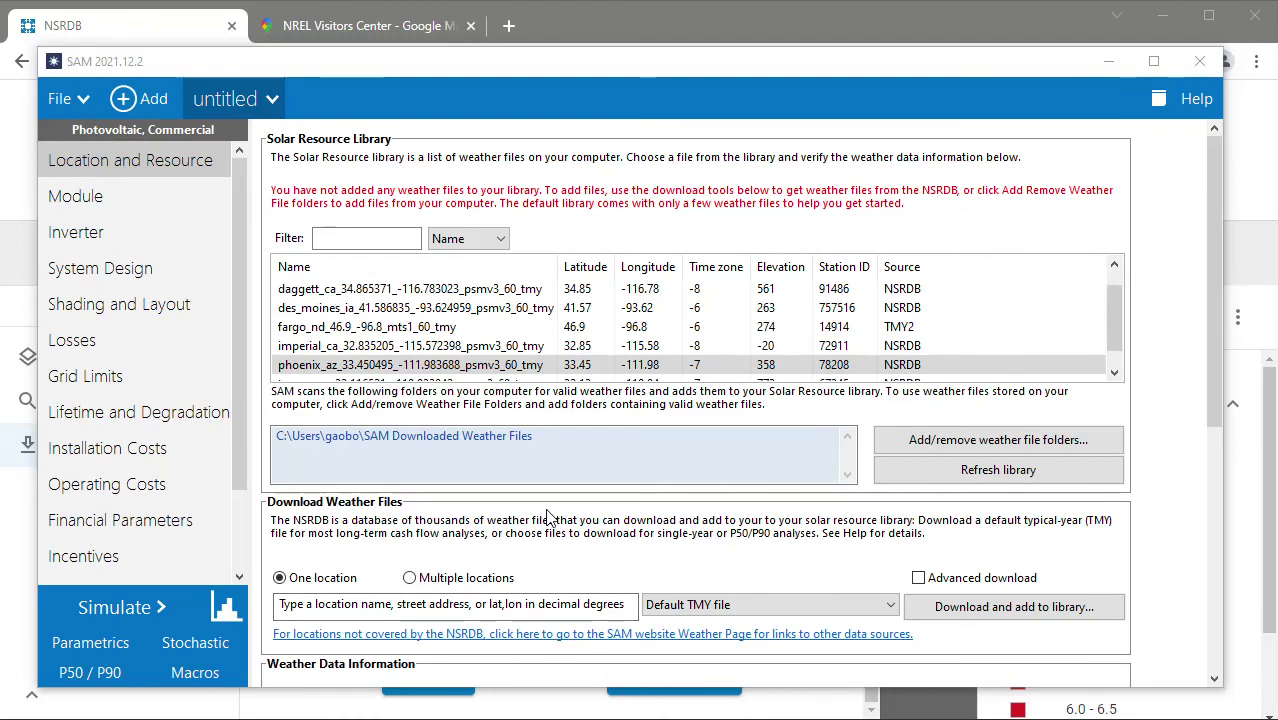
# Add the Desktop's NSRDB Data folder to SAM's weather file folders list
pyautogui.click(963, 446)
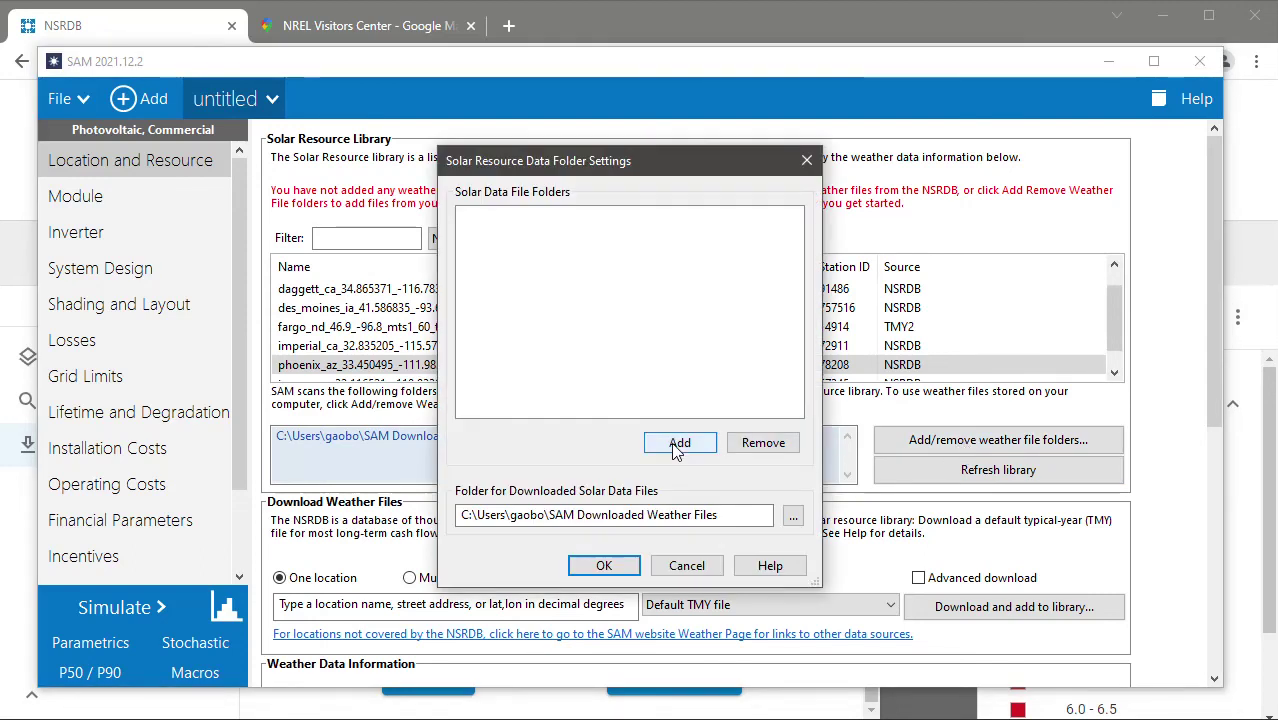
pyautogui.click(677, 445)
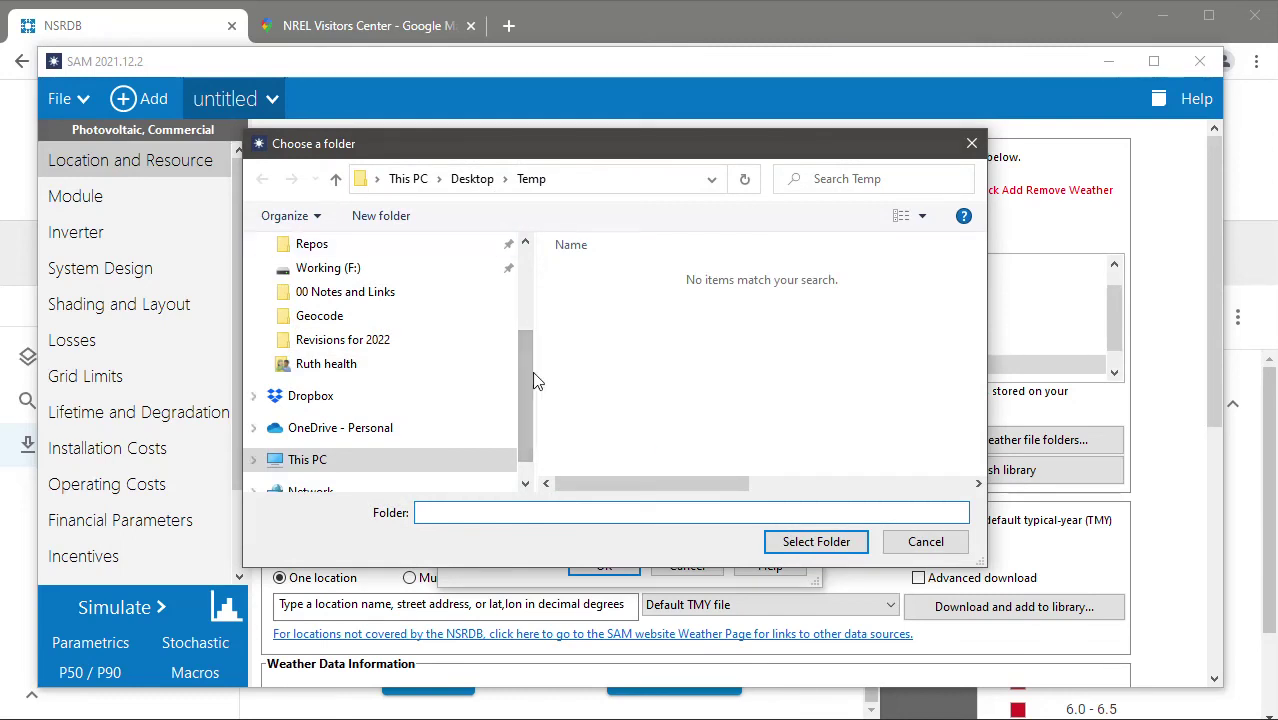
pyautogui.click(407, 180)
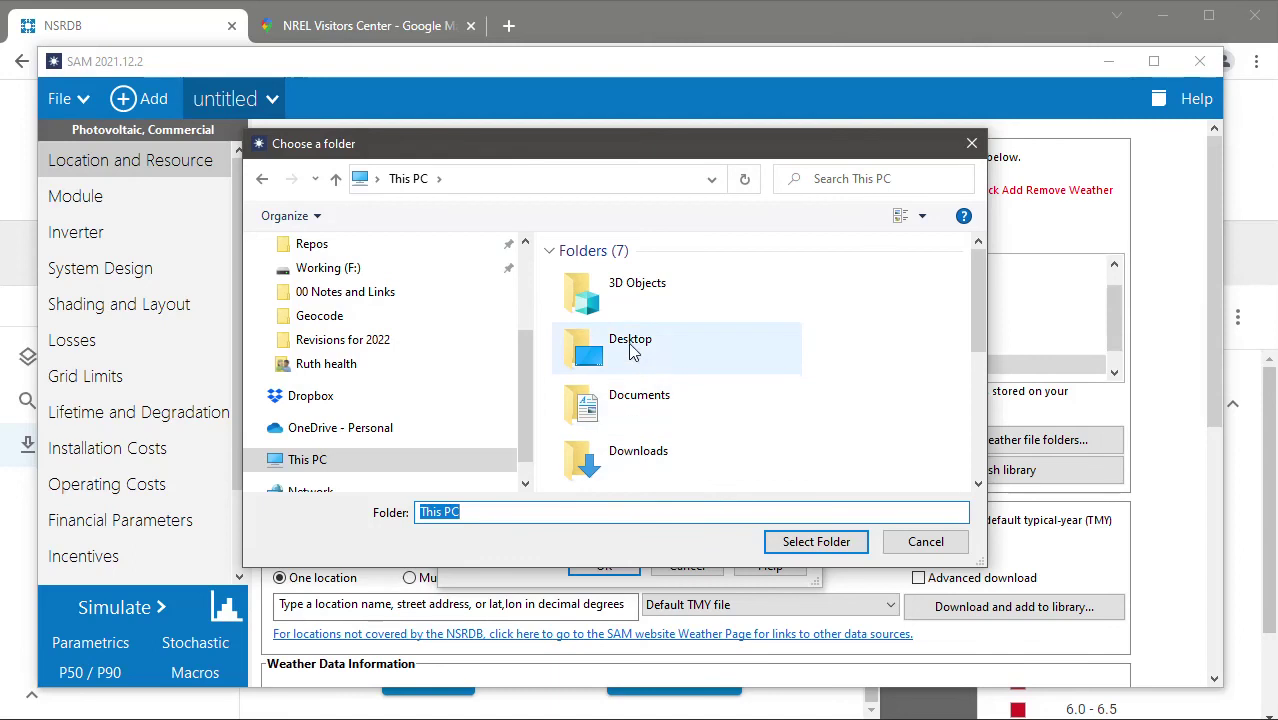
pyautogui.doubleClick(629, 345)
pyautogui.doubleClick(624, 279)
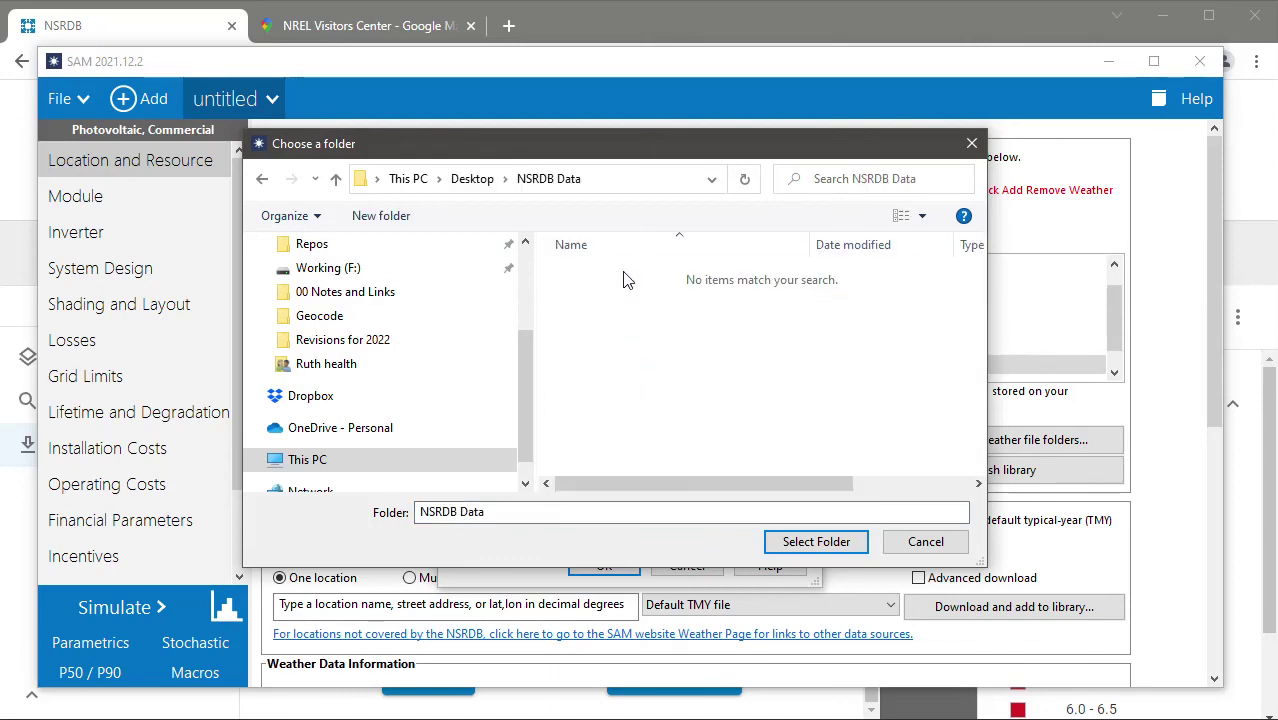
pyautogui.click(816, 541)
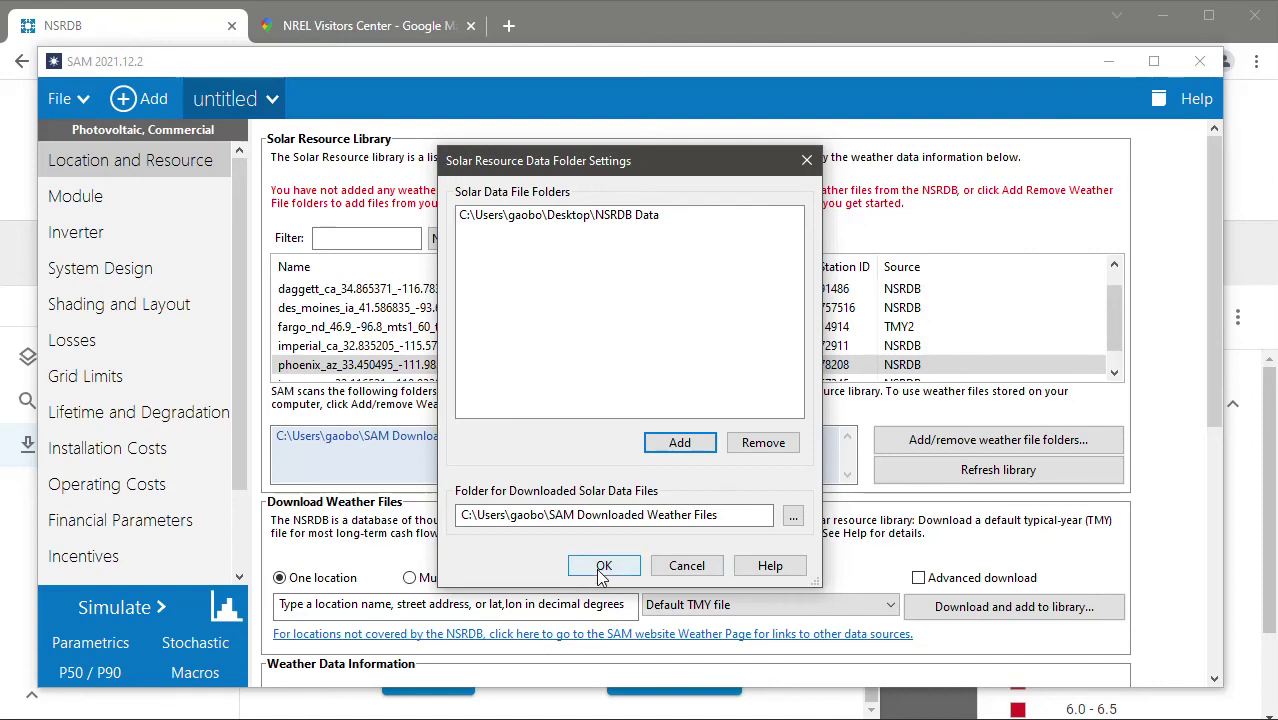
pyautogui.click(603, 566)
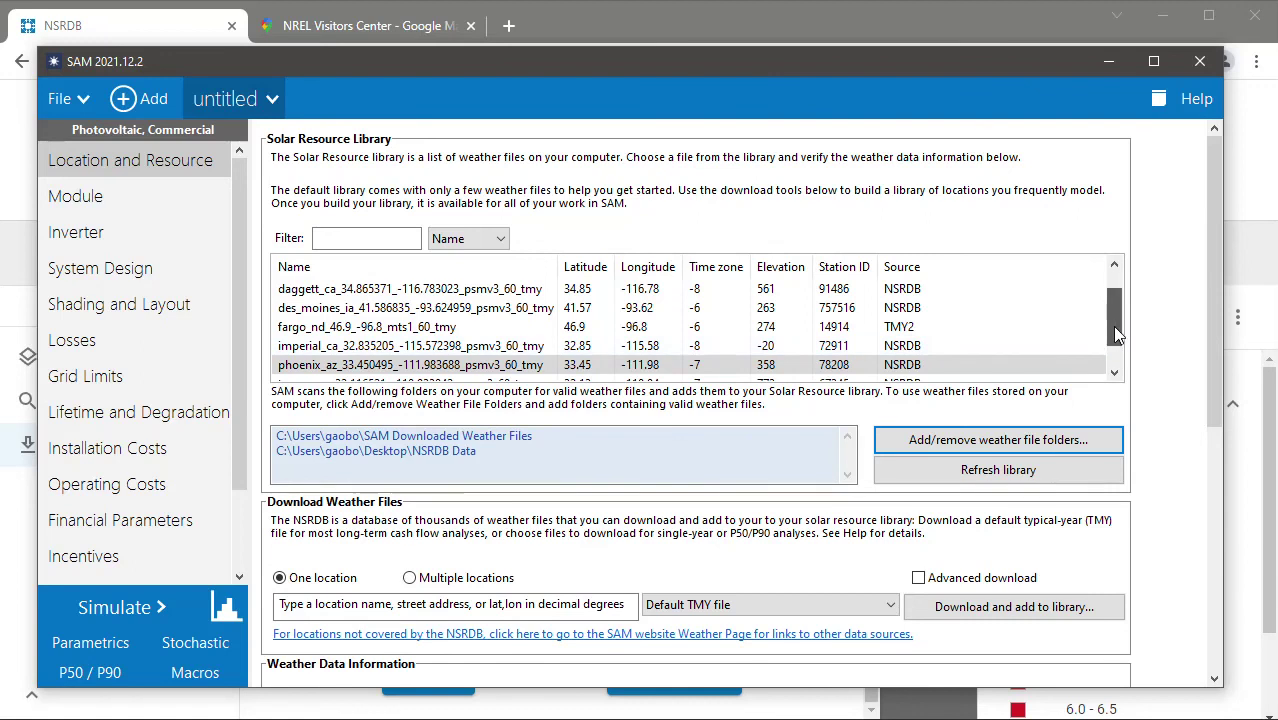
# Select 147734_39.89_-105.22_tmy-2020 in the library and check its Weather Data Information
pyautogui.moveTo(1115, 328); pyautogui.dragTo(1112, 356)
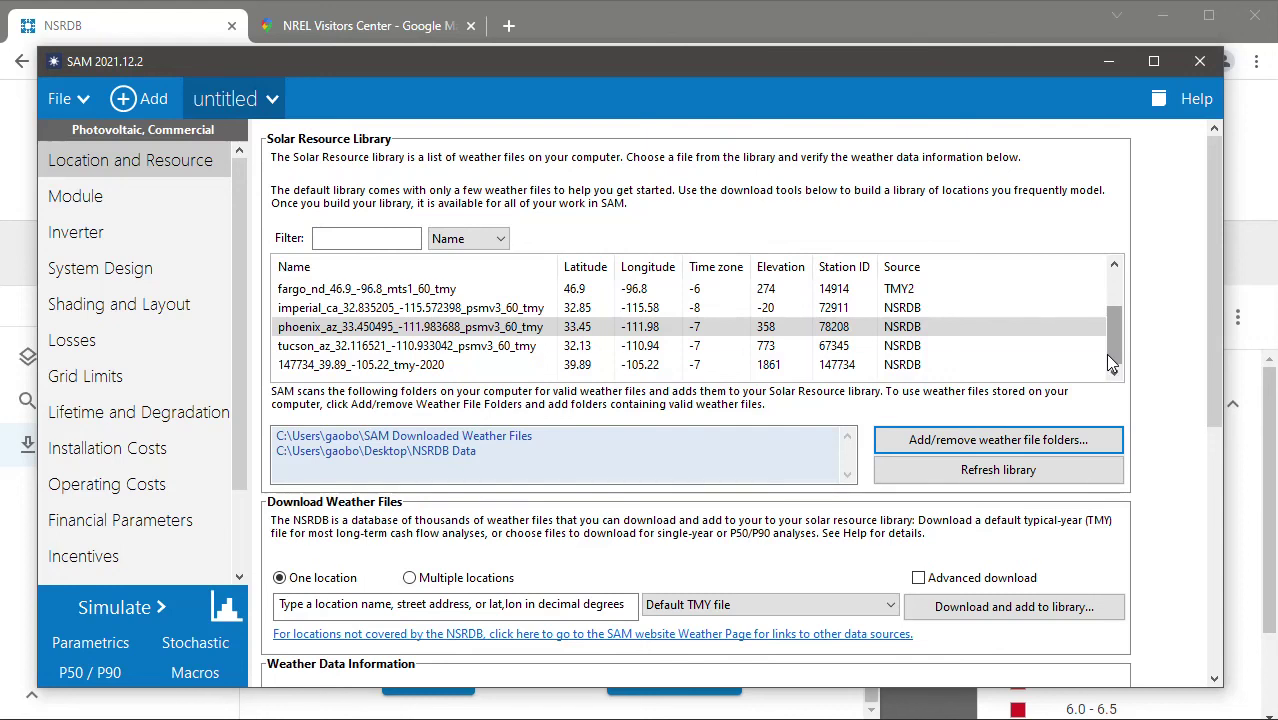
pyautogui.click(404, 368)
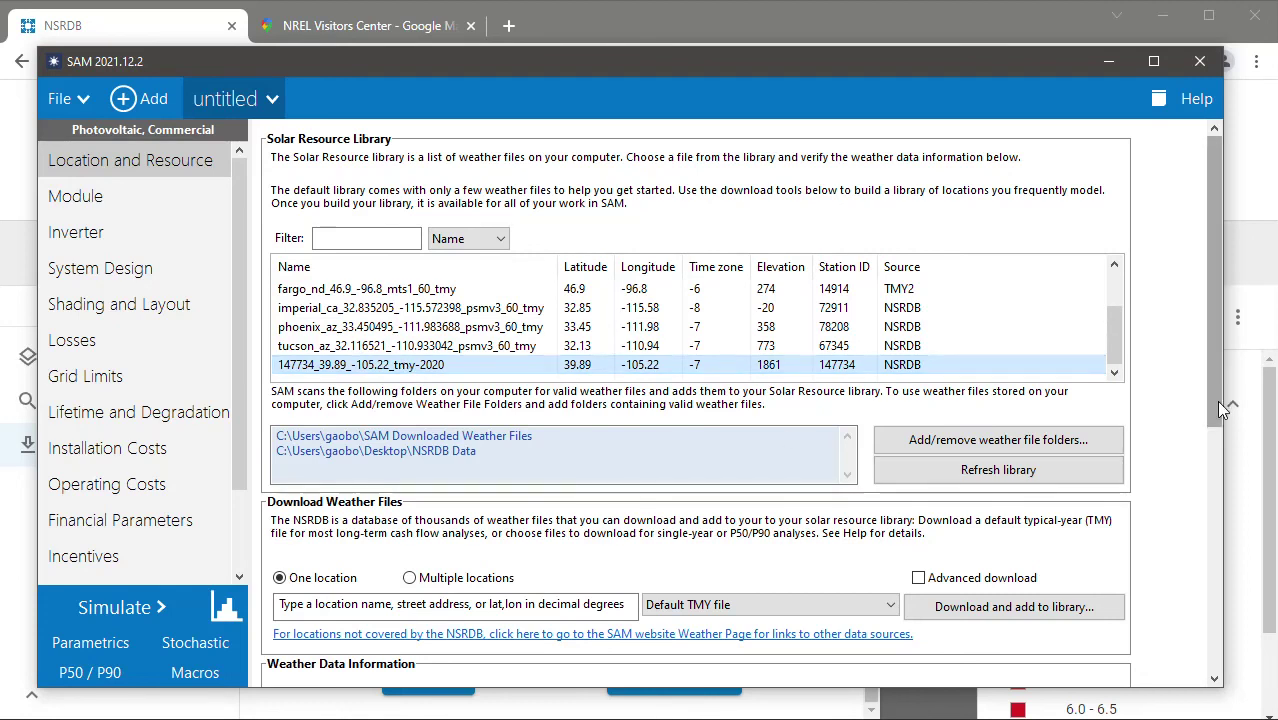
pyautogui.moveTo(1216, 400); pyautogui.dragTo(1209, 580)
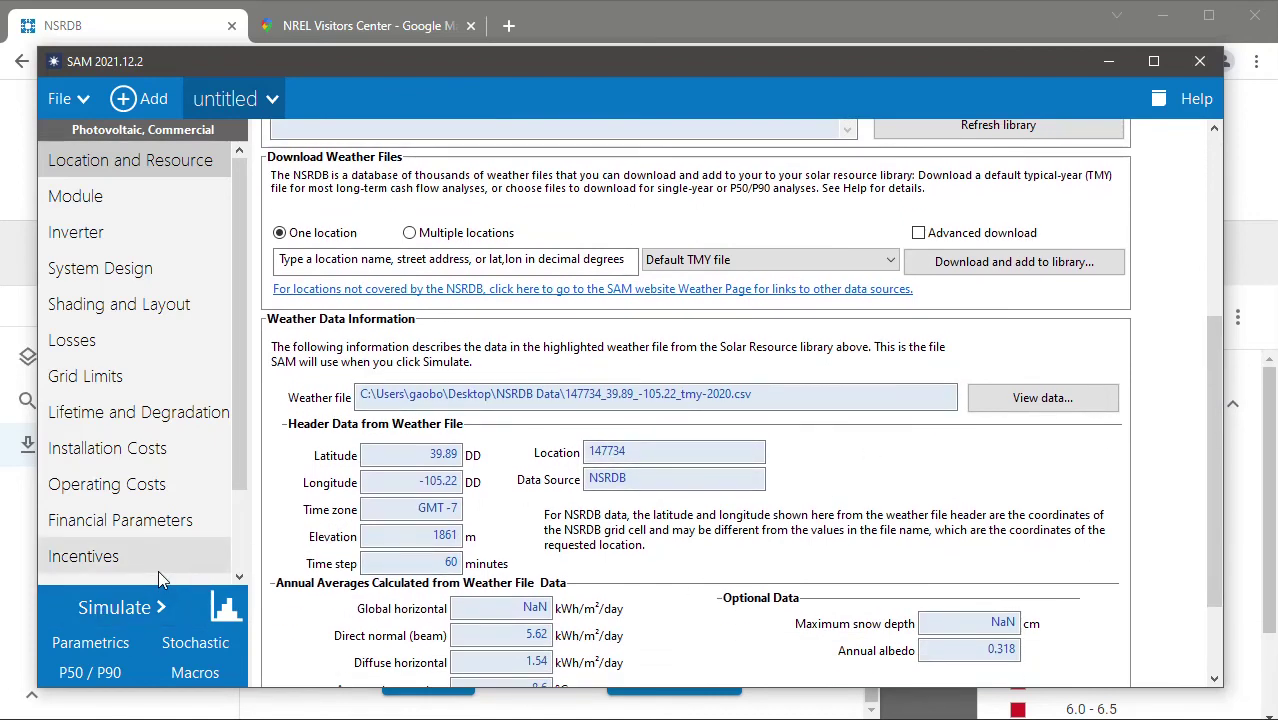
pyautogui.click(161, 613)
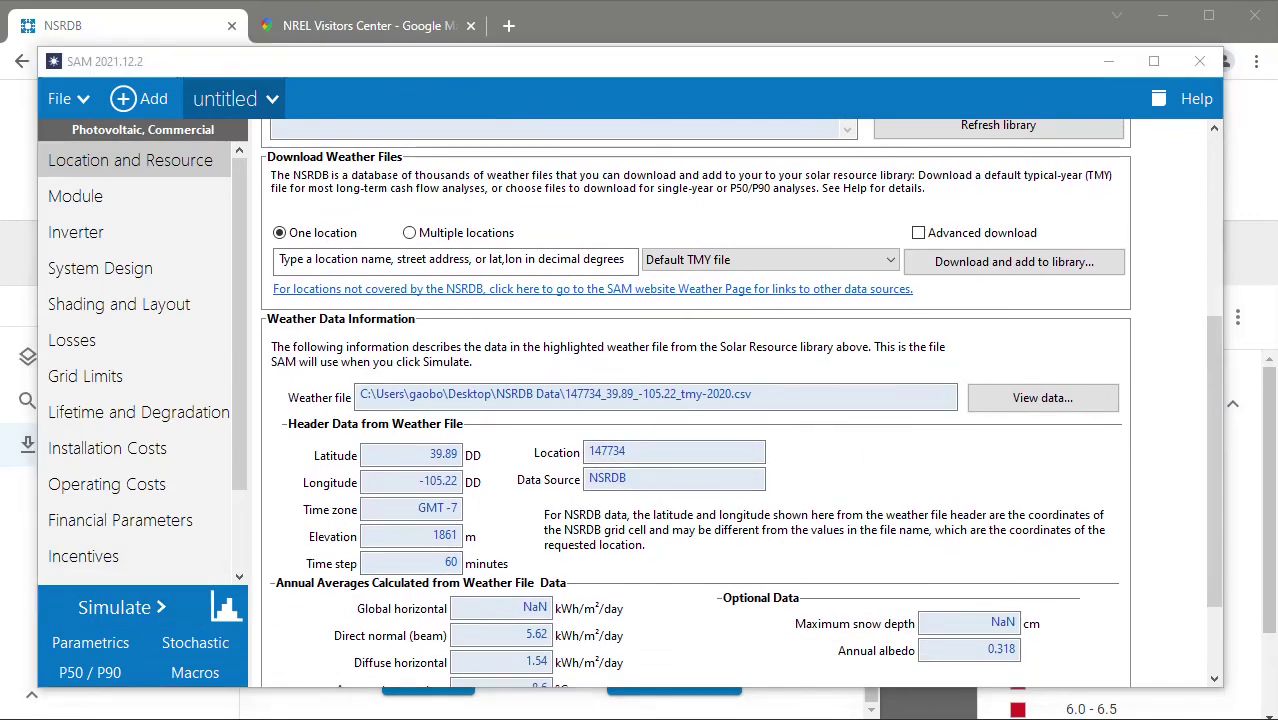